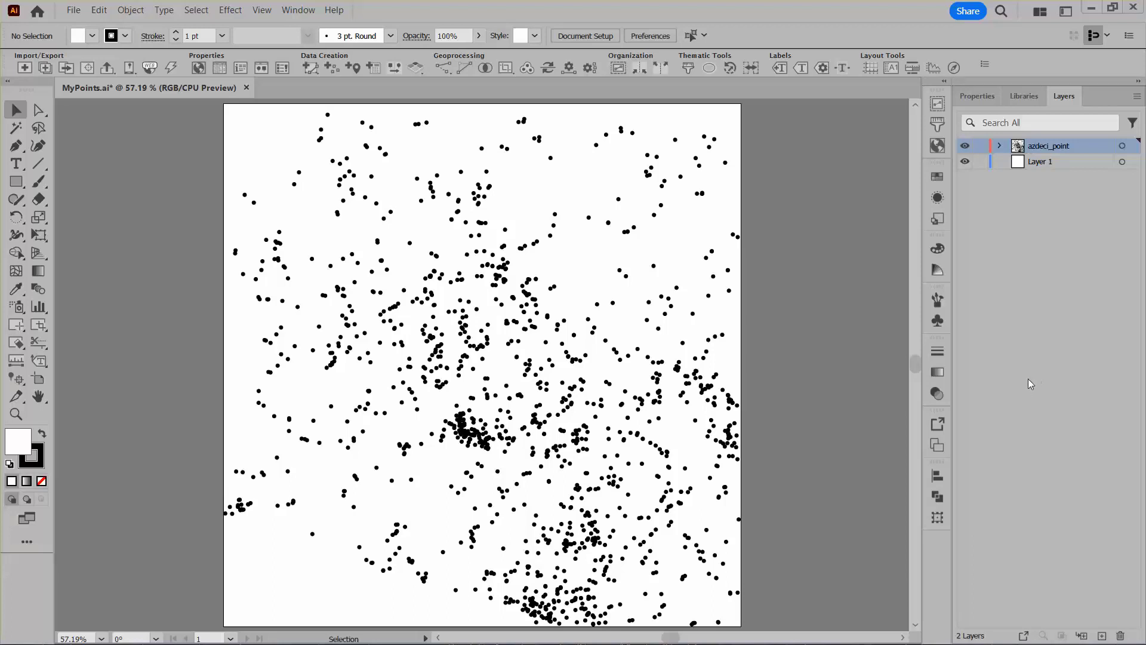
Step: Show the document's symbols and open the MAP - Symbols library from the MAP Symbols collection
{"action": "left_click", "coordinate": [300, 12]}
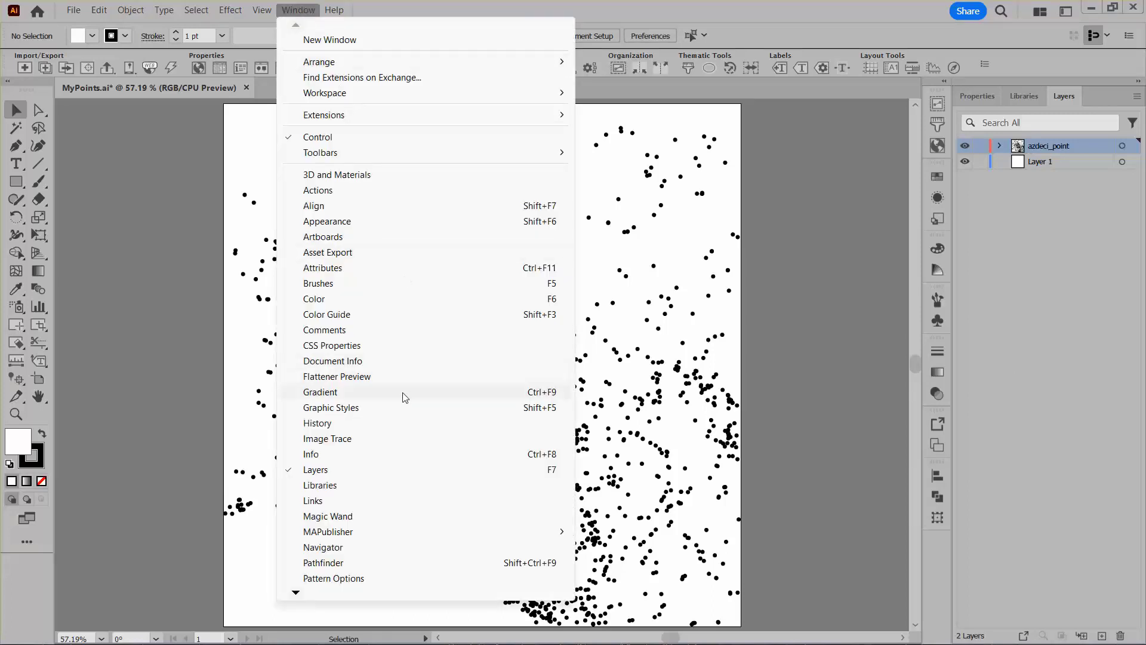
{"action": "mouse_move", "coordinate": [299, 595]}
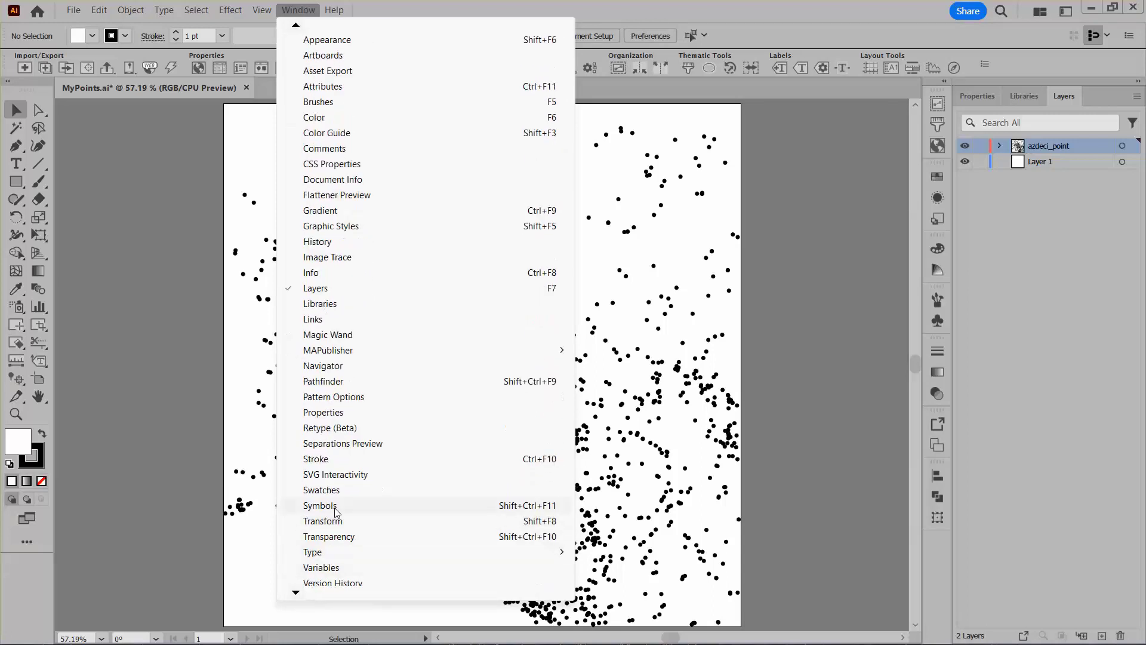
{"action": "left_click", "coordinate": [334, 508]}
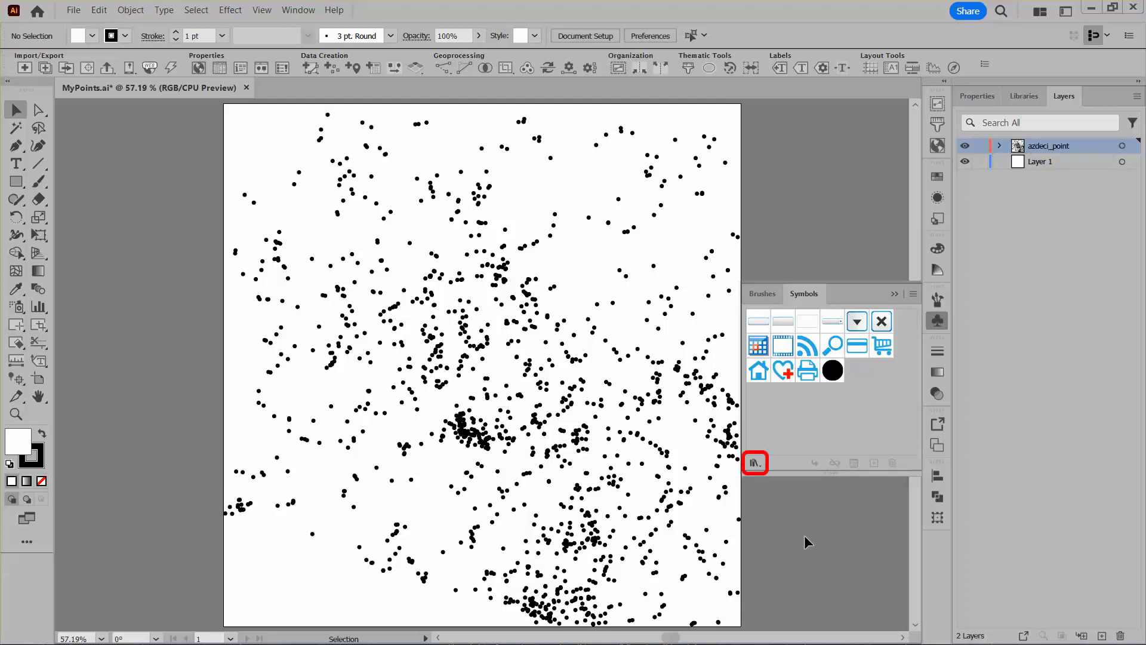
{"action": "left_click", "coordinate": [756, 463]}
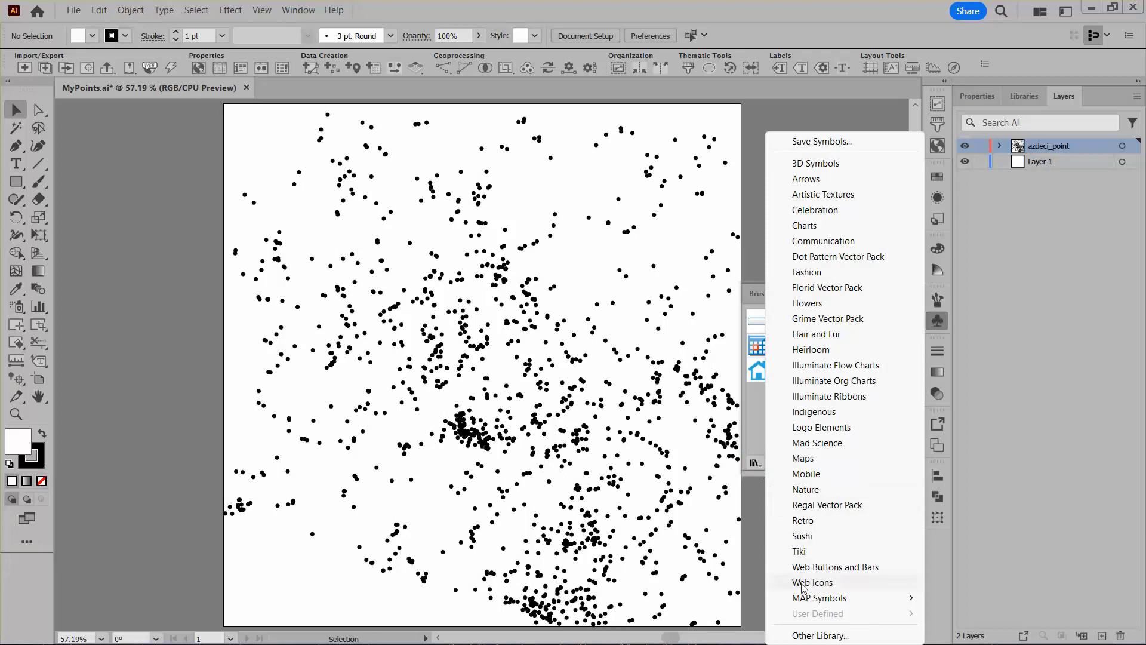
{"action": "mouse_move", "coordinate": [807, 601]}
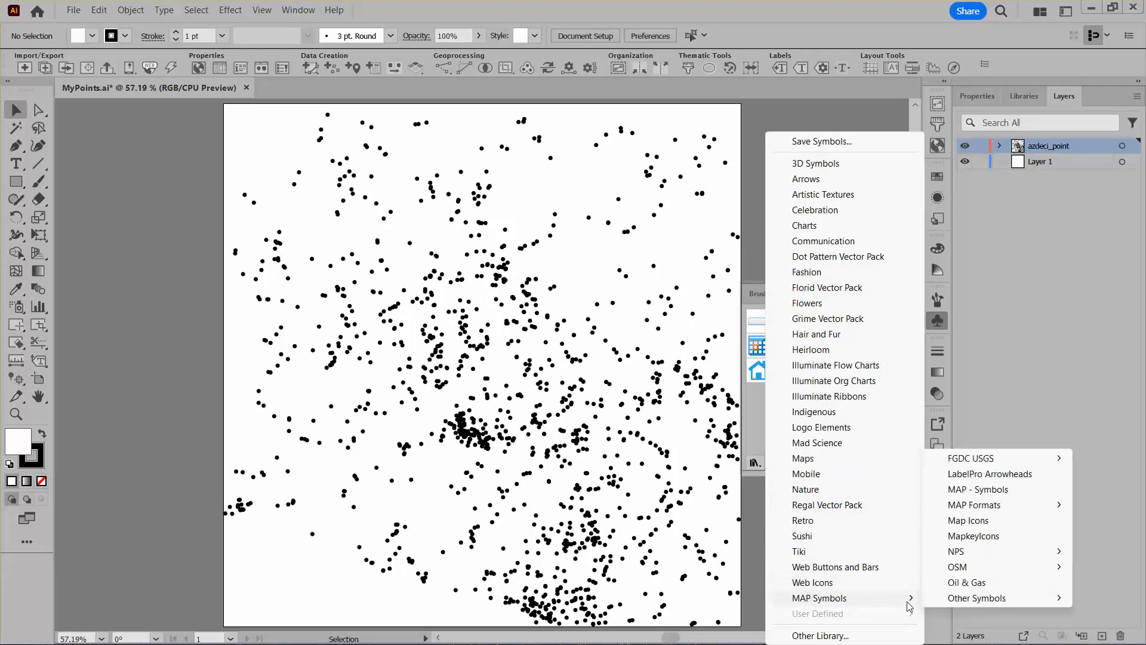
{"action": "left_click", "coordinate": [998, 492]}
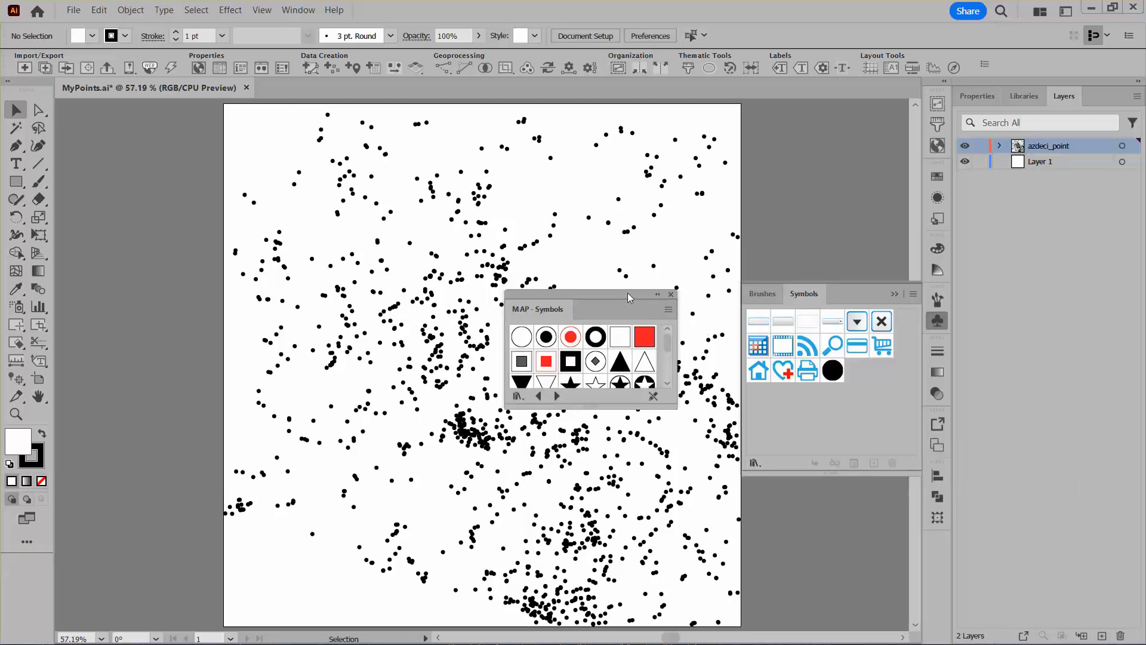
Step: Enlarge the MAP - Symbols library, add its full set of symbols to the document's symbols, and close the library
{"action": "left_click_drag", "start_coordinate": [628, 293], "coordinate": [449, 221]}
{"action": "left_click_drag", "start_coordinate": [498, 335], "coordinate": [630, 557]}
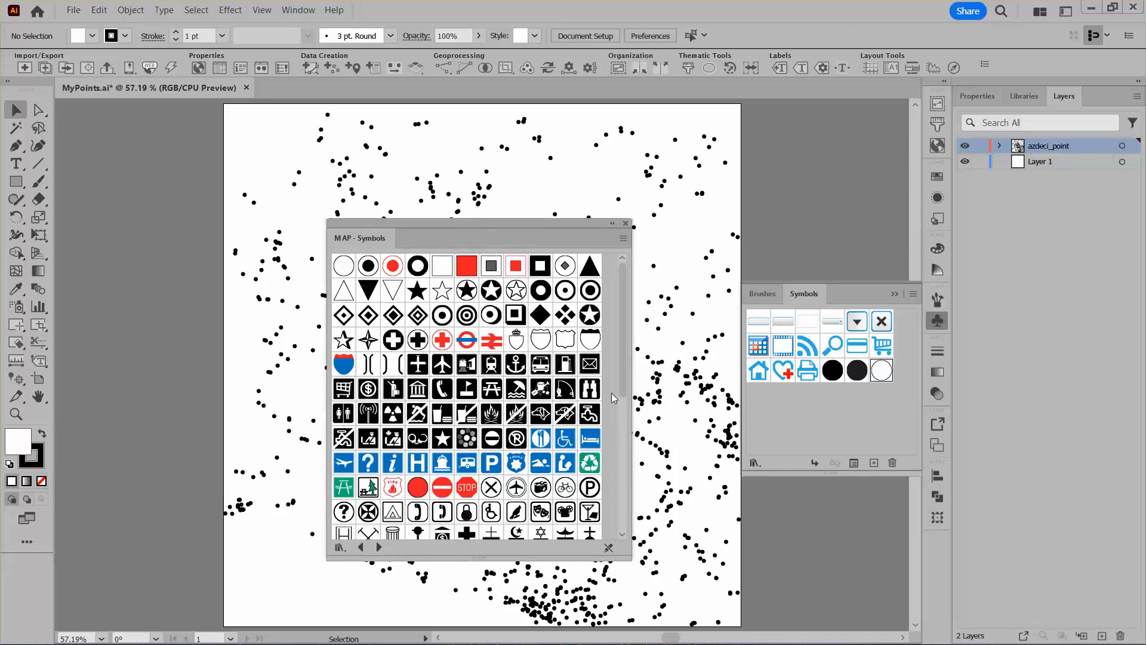
{"action": "scroll", "coordinate": [612, 397], "scroll_direction": "down", "scroll_amount": 5}
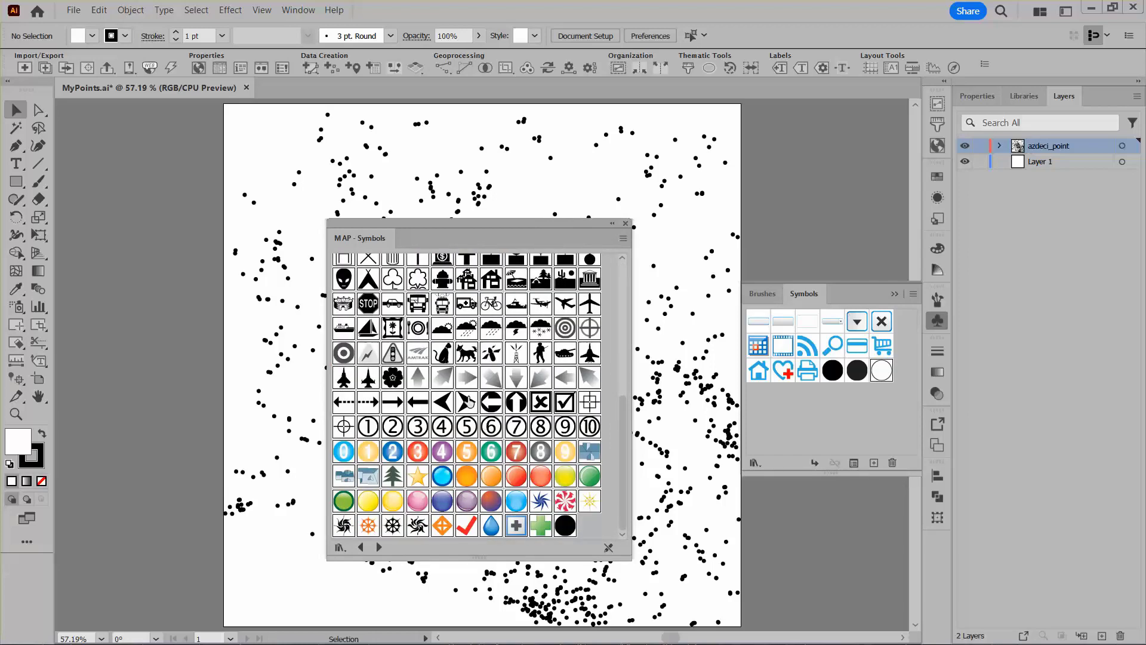
{"action": "left_click_drag", "start_coordinate": [469, 402], "coordinate": [785, 402]}
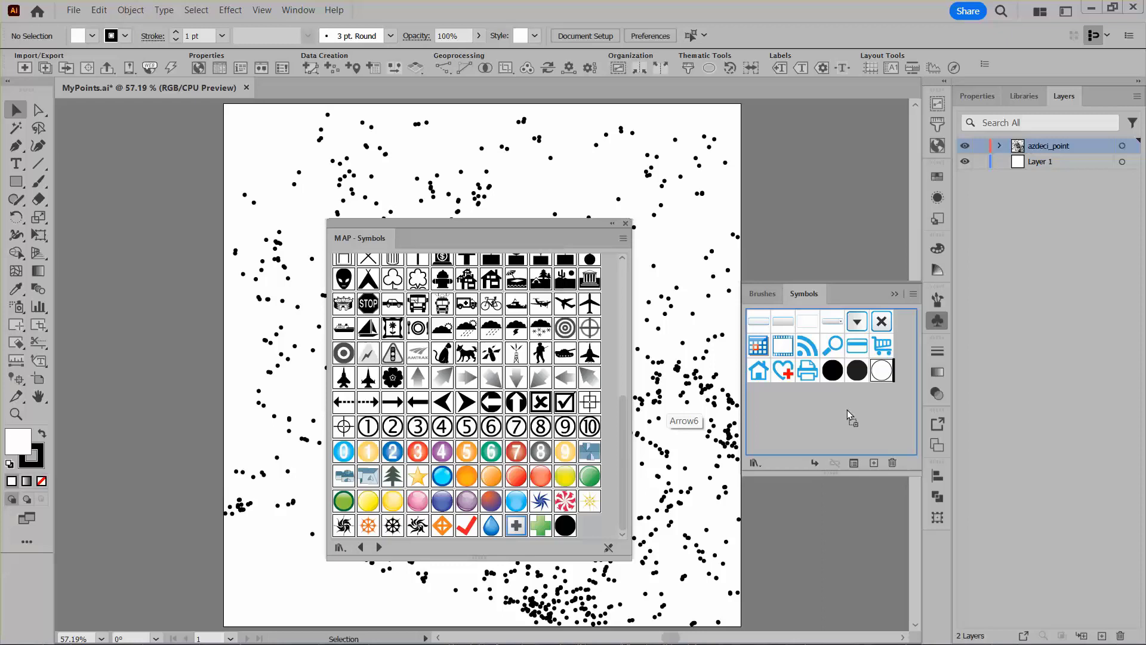
{"action": "left_click_drag", "start_coordinate": [847, 410], "coordinate": [847, 410]}
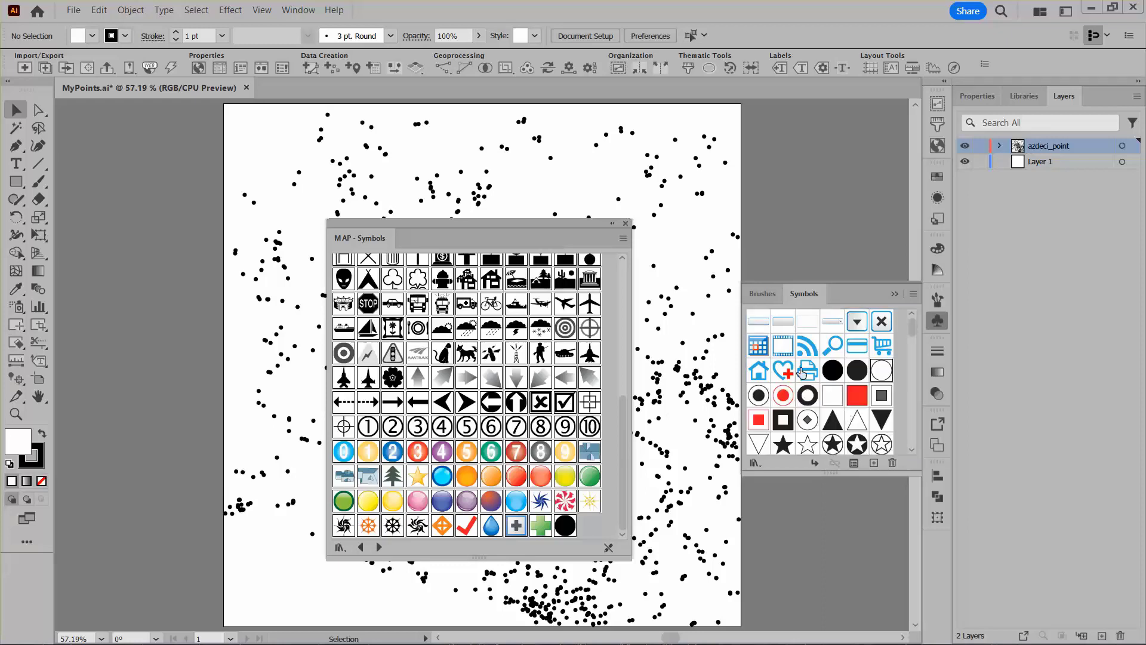
{"action": "left_click", "coordinate": [625, 223]}
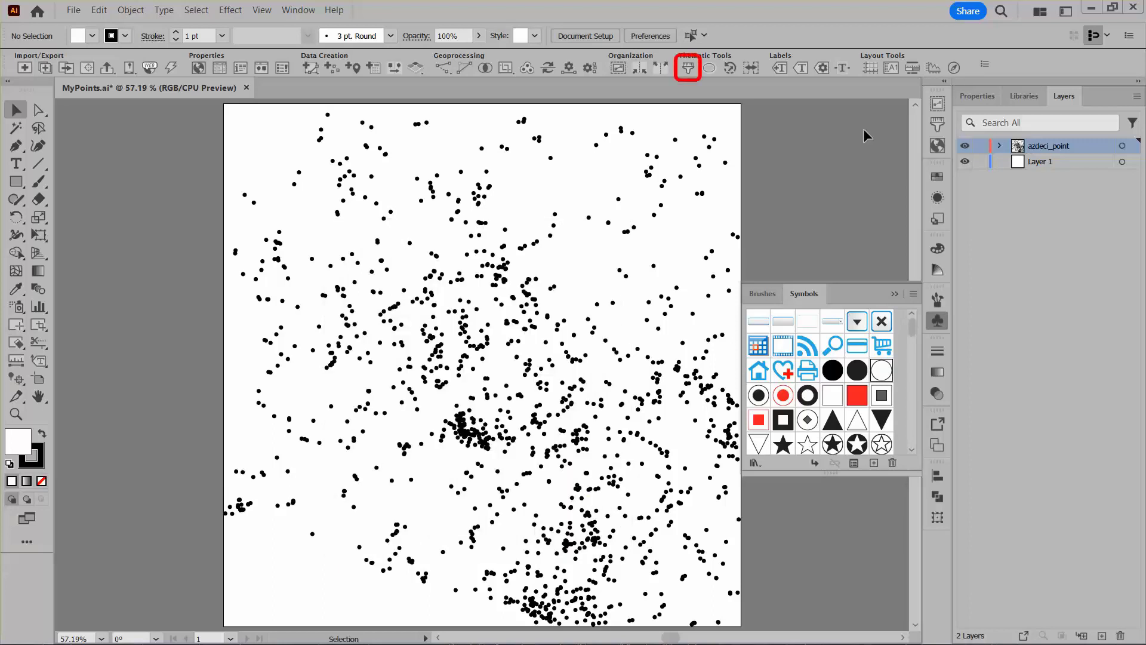
Step: Create a Stylesheet MAP theme named "Point Data" with Point as its feature type
{"action": "left_click", "coordinate": [690, 70]}
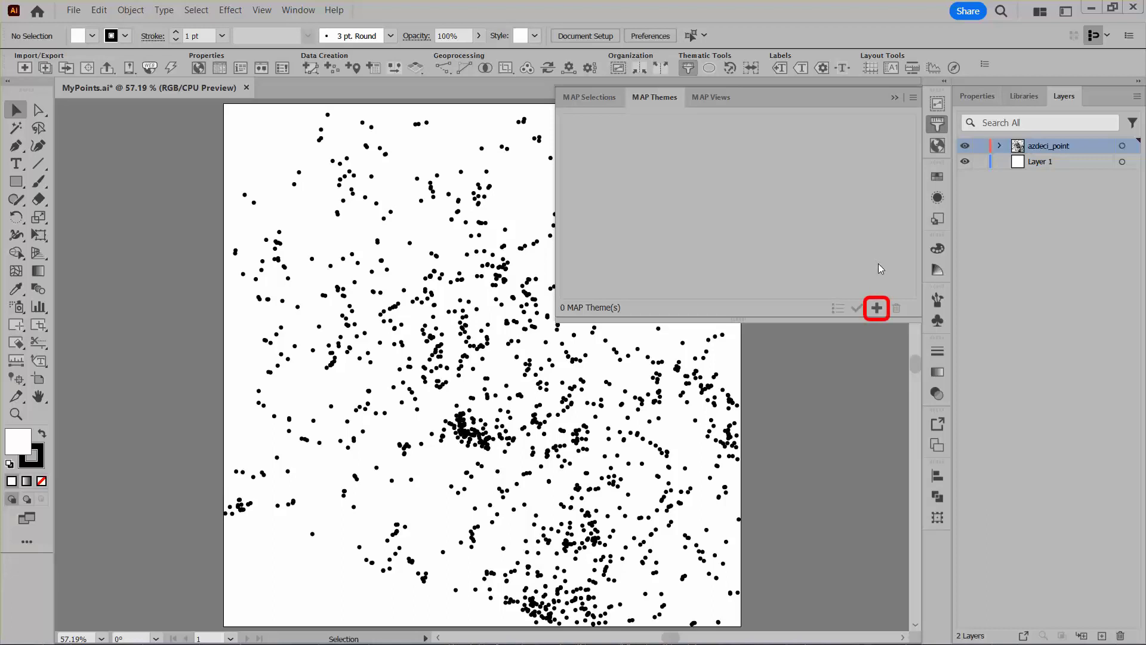
{"action": "left_click", "coordinate": [876, 308]}
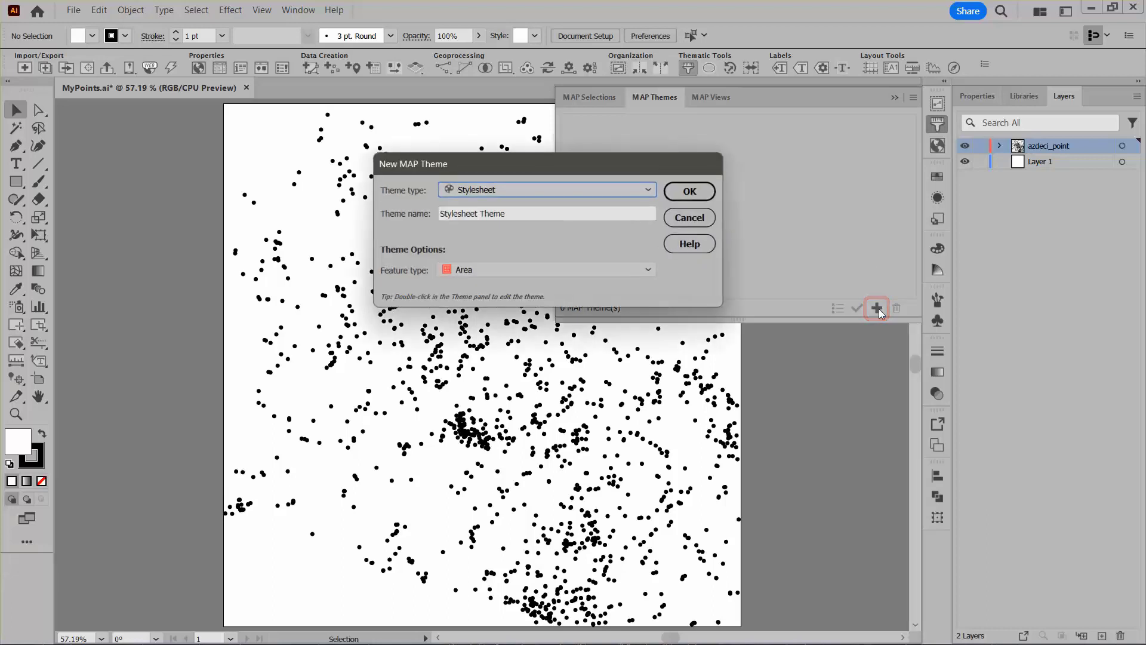
{"action": "left_click", "coordinate": [544, 213]}
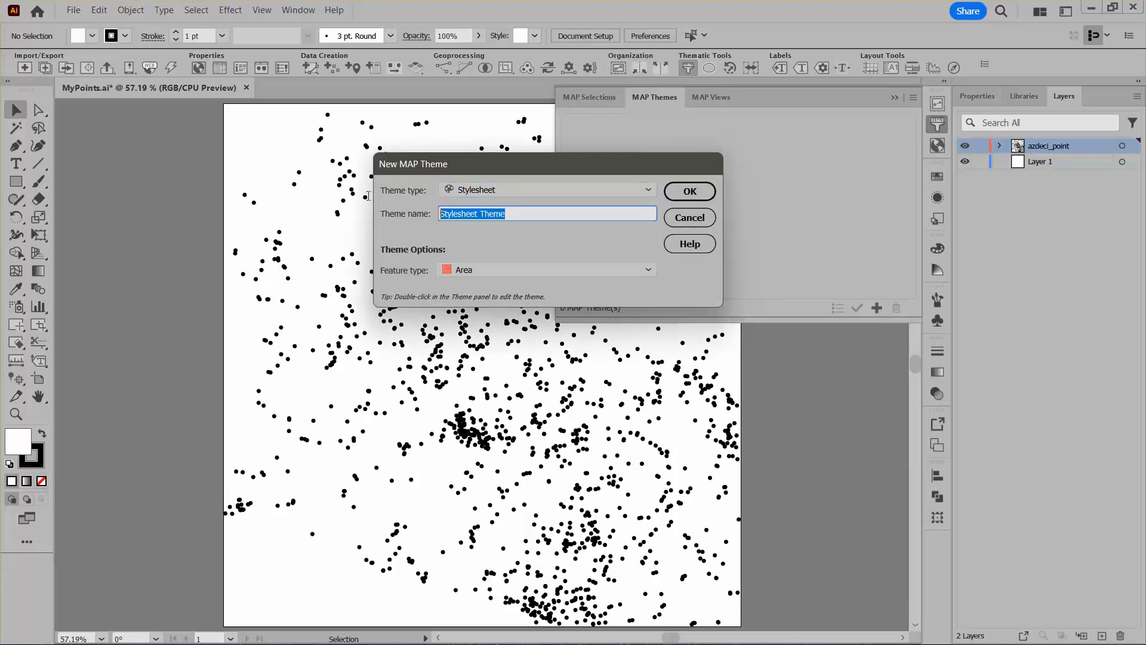
{"action": "type", "text": "Poi"}
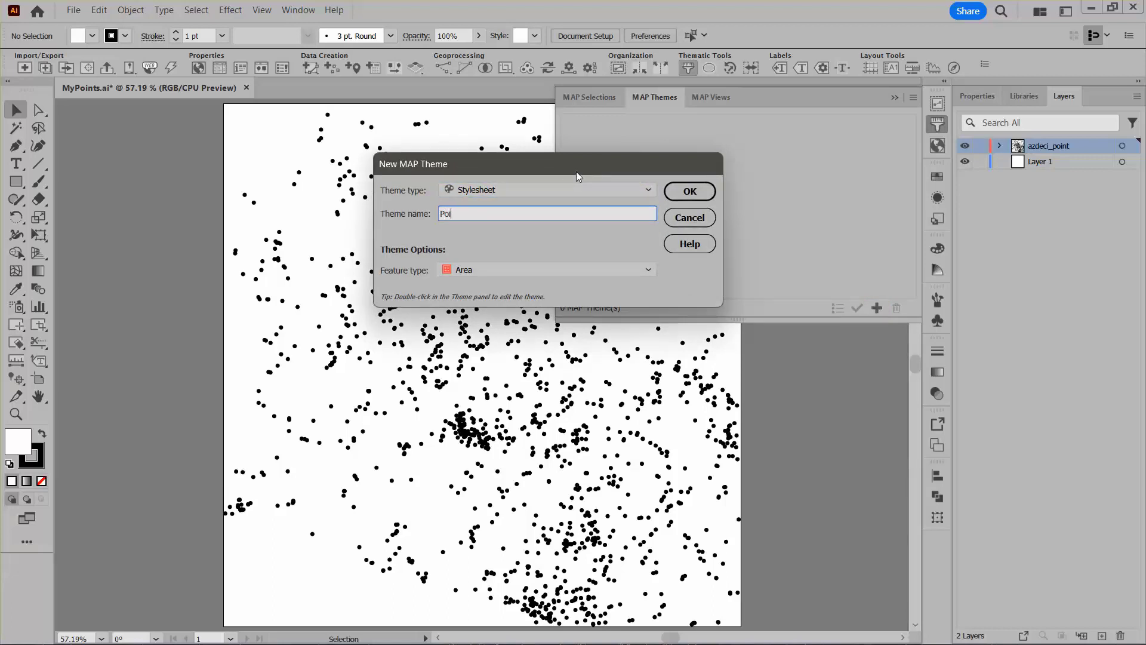
{"action": "type", "text": "nt Data"}
{"action": "left_click", "coordinate": [500, 269]}
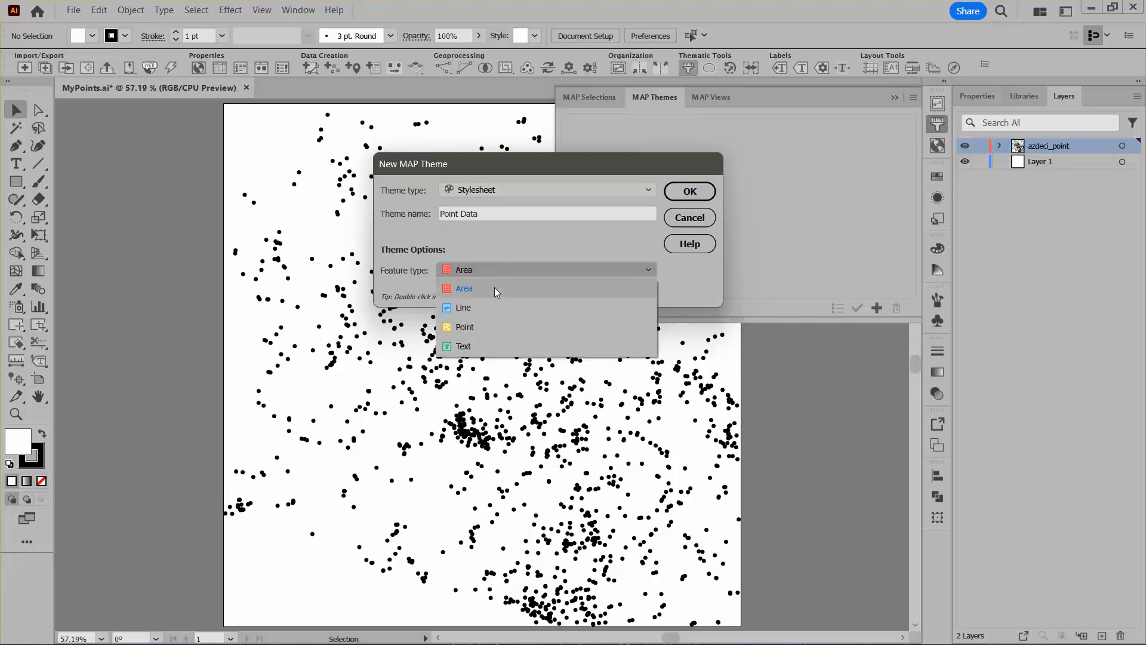
{"action": "left_click", "coordinate": [484, 328]}
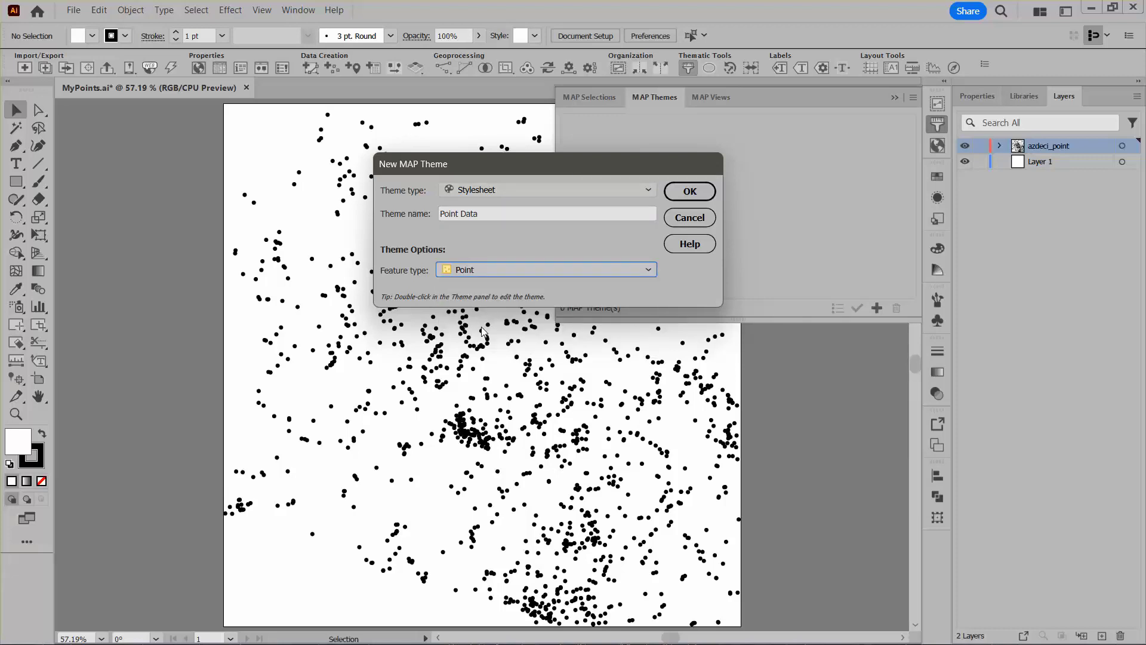
{"action": "left_click", "coordinate": [696, 195]}
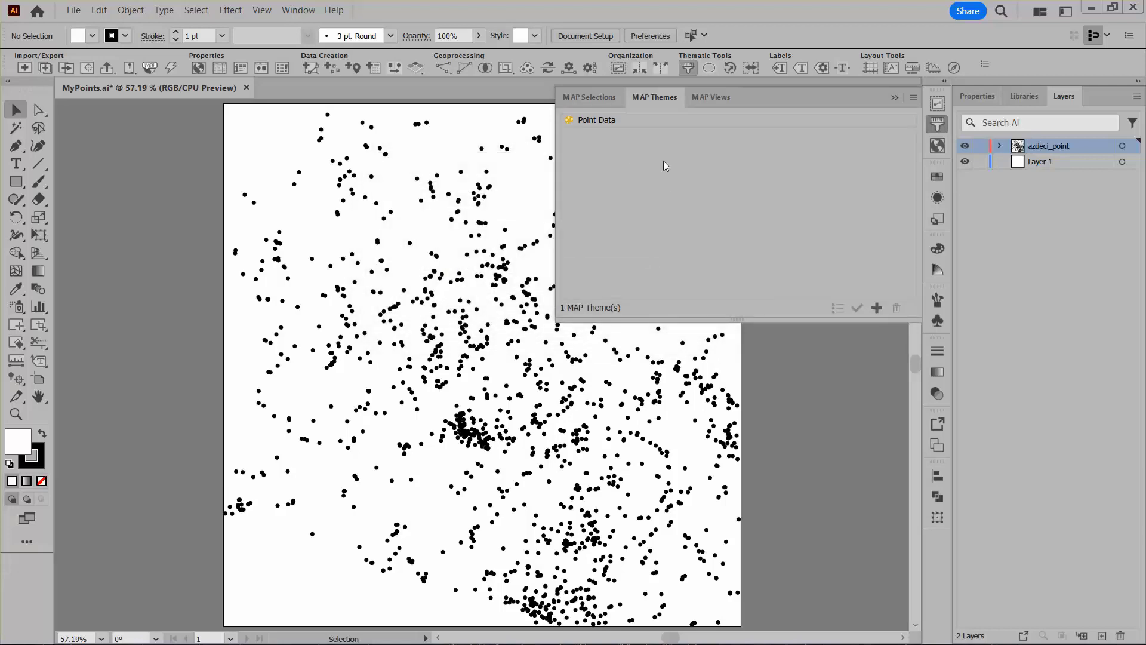
Step: Open the Point Data theme for editing and assign the azdeci_point layer to it
{"action": "double_click", "coordinate": [645, 120]}
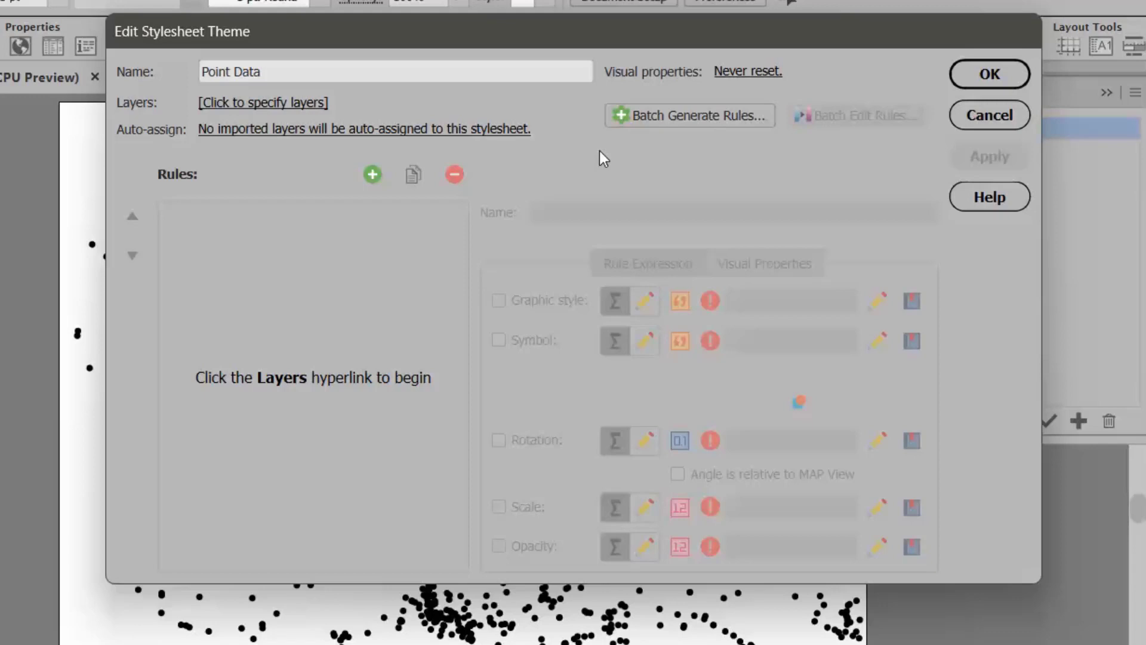
{"action": "left_click", "coordinate": [297, 108]}
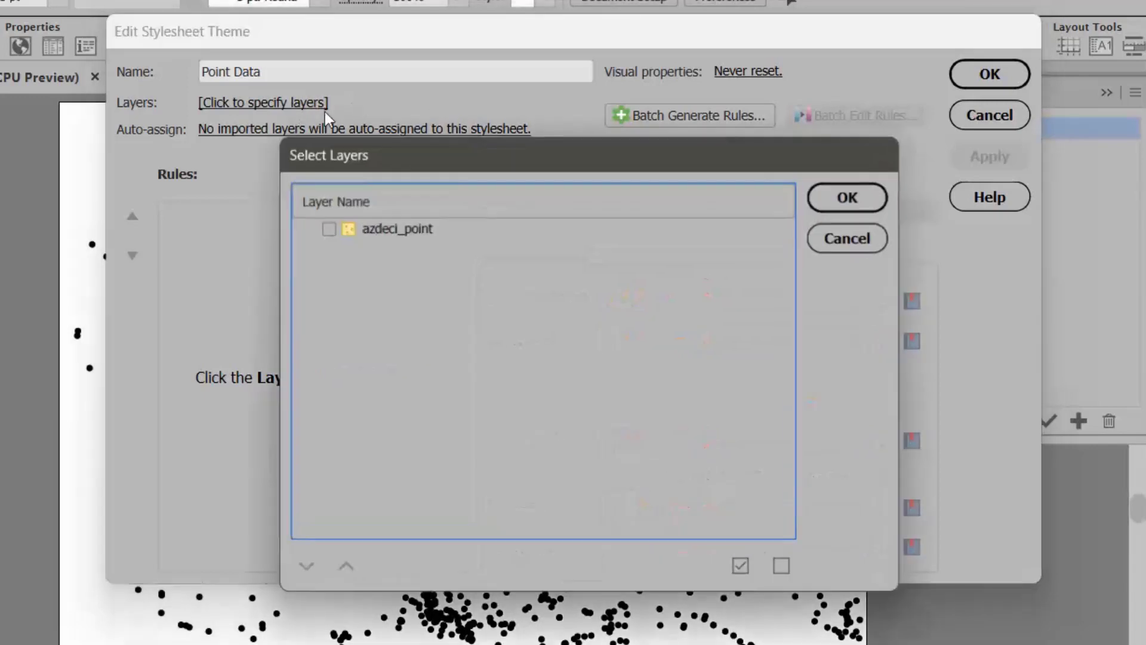
{"action": "left_click", "coordinate": [328, 229]}
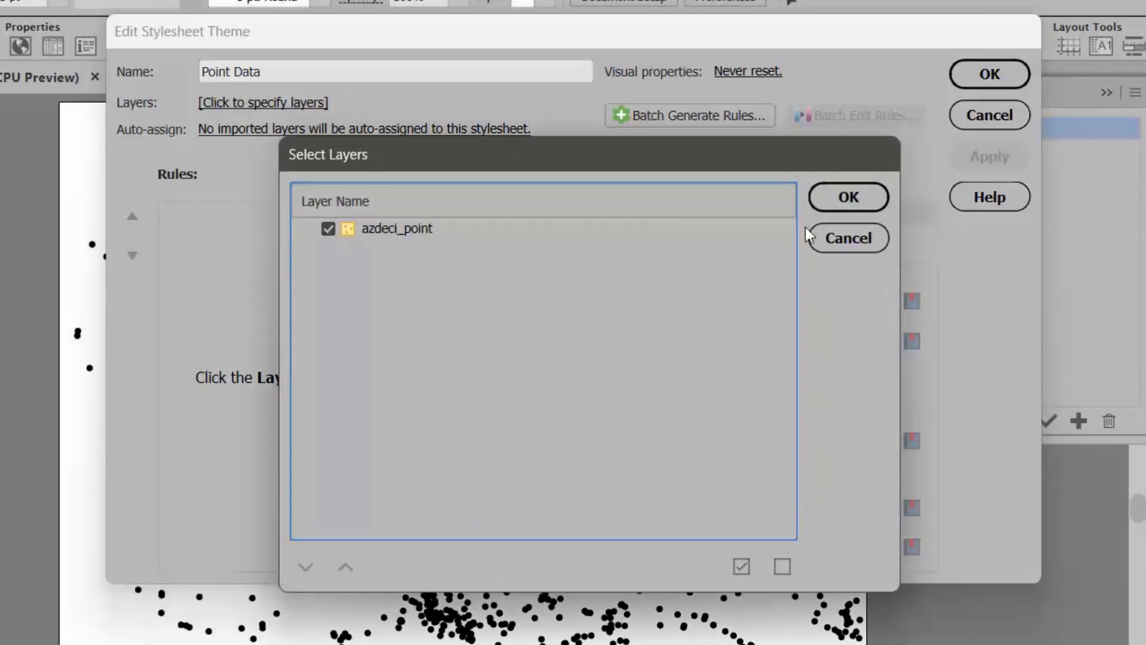
{"action": "left_click", "coordinate": [854, 203]}
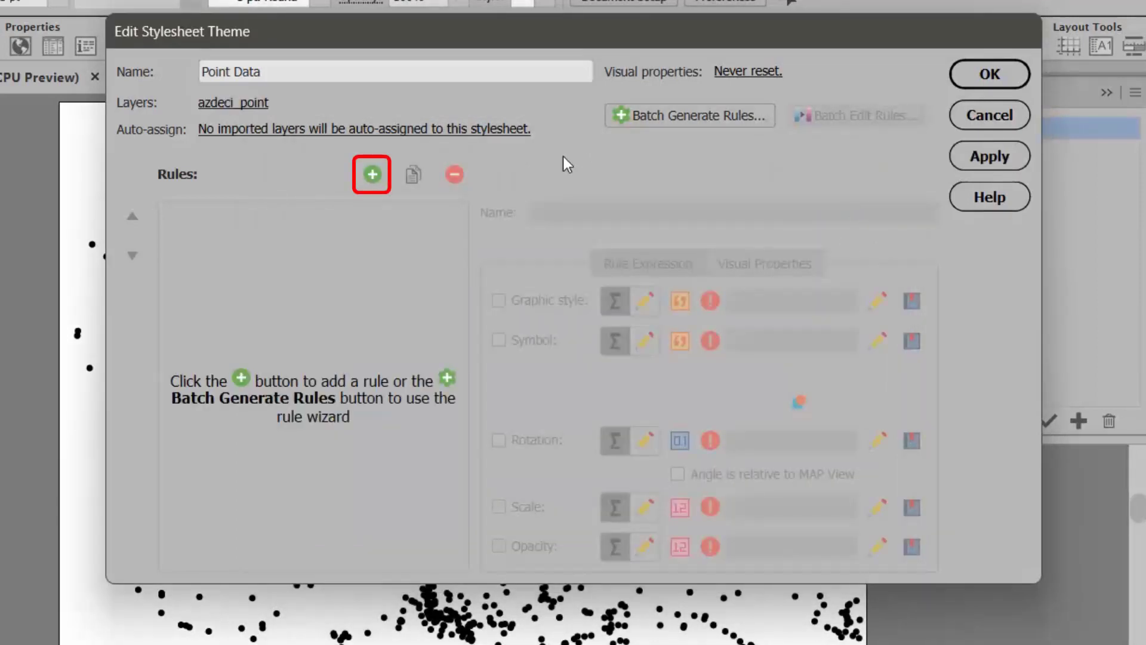
Step: Add four rules to the Point Data stylesheet theme
{"action": "left_click", "coordinate": [372, 173]}
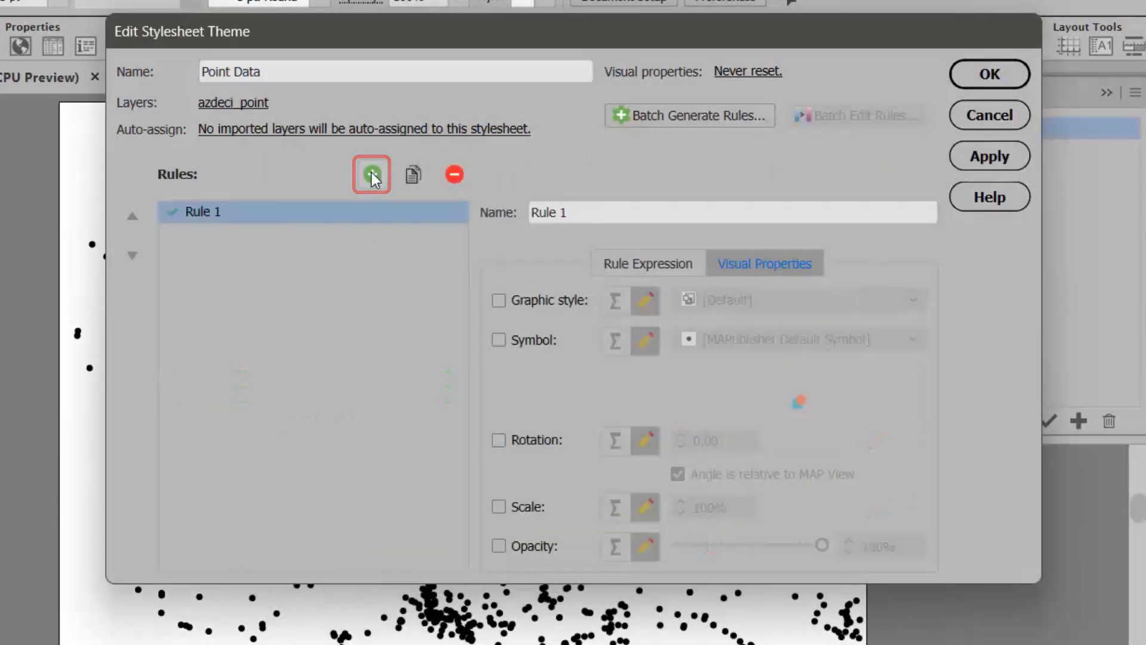
{"action": "left_click", "coordinate": [371, 174]}
{"action": "left_click", "coordinate": [372, 173]}
{"action": "left_click", "coordinate": [371, 174]}
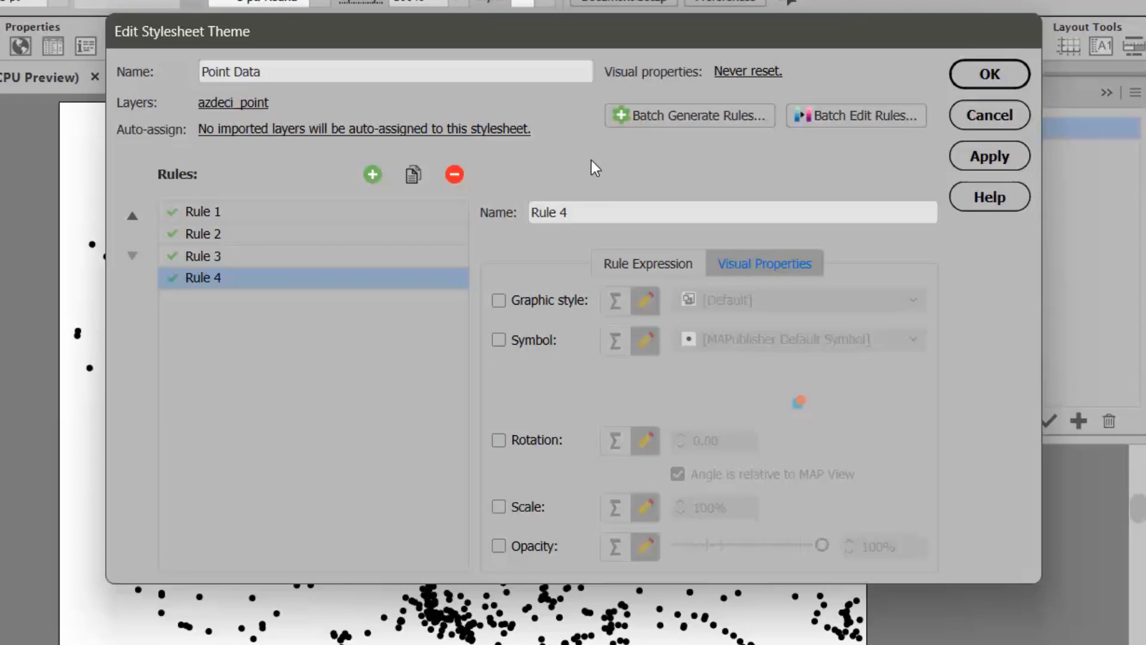
Step: Rename the first rule as "Airport" and the second rule as "Church"
{"action": "left_click", "coordinate": [345, 212]}
{"action": "key", "text": "Tab"}
{"action": "type", "text": "Airport"}
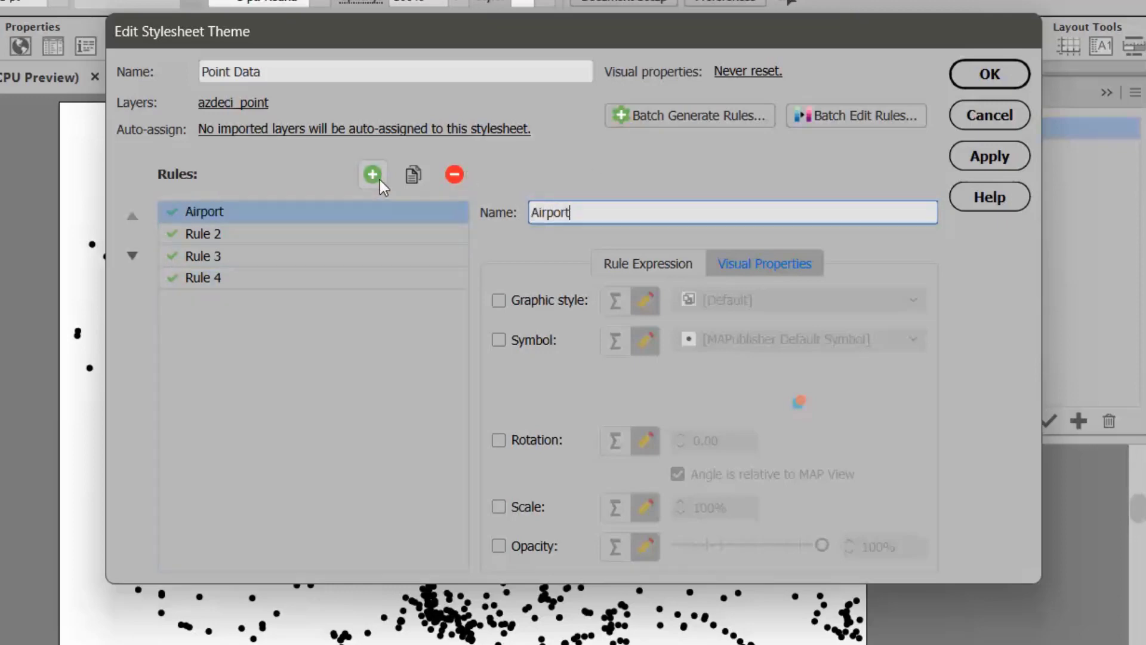
{"action": "left_click", "coordinate": [383, 233]}
{"action": "left_click_drag", "start_coordinate": [586, 213], "coordinate": [485, 213]}
{"action": "type", "text": "Church"}
Step: Rename the third rule as "Hospital" and the fourth rule as "Park"
{"action": "left_click", "coordinate": [412, 257]}
{"action": "left_click_drag", "start_coordinate": [585, 212], "coordinate": [415, 193]}
{"action": "type", "text": "Ho"}
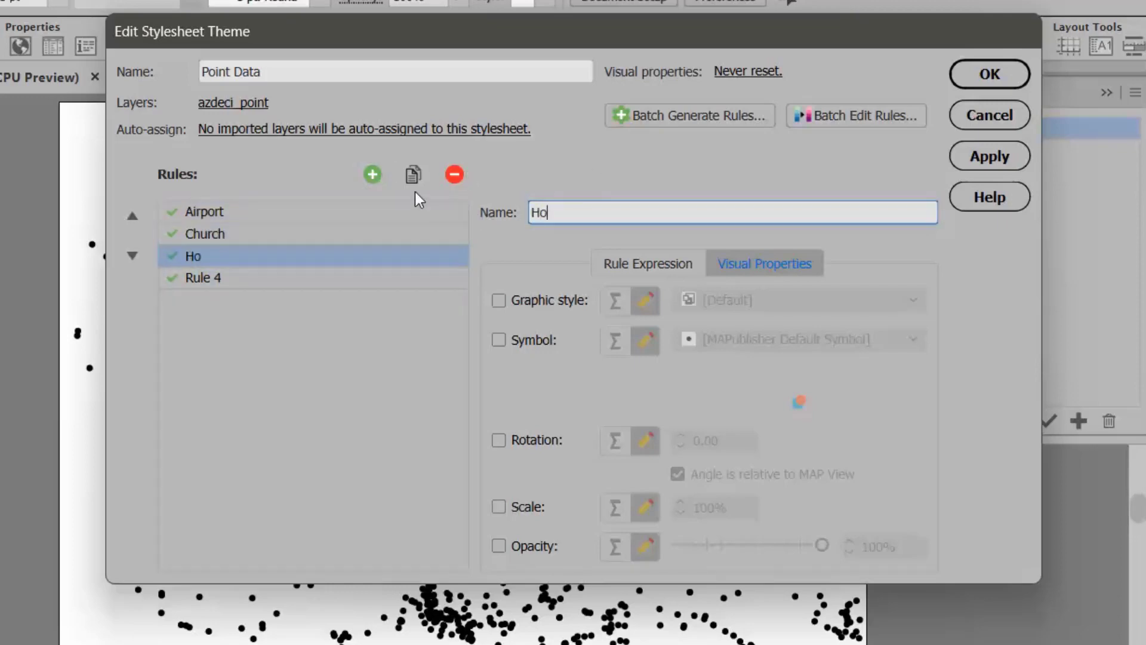
{"action": "type", "text": "spital"}
{"action": "left_click", "coordinate": [215, 277]}
{"action": "left_click_drag", "start_coordinate": [584, 212], "coordinate": [496, 220]}
{"action": "type", "text": "Park"}
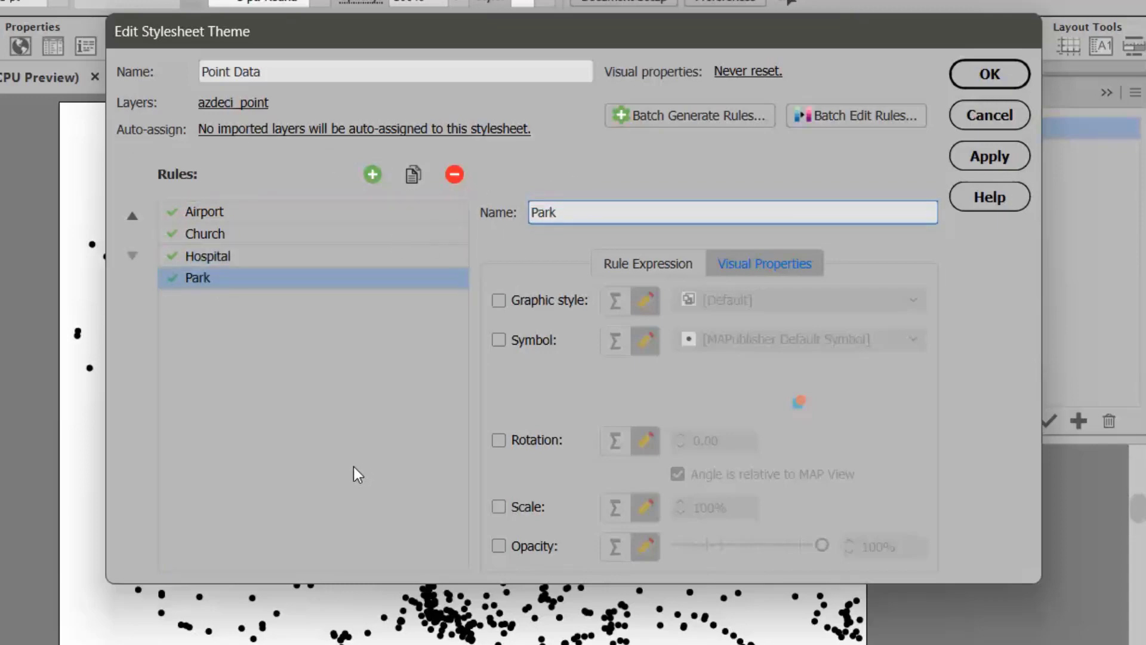
Step: Restrict the Airport rule to artwork that satisfies the expression C3 = "airport"
{"action": "left_click", "coordinate": [290, 210]}
{"action": "left_click", "coordinate": [656, 266]}
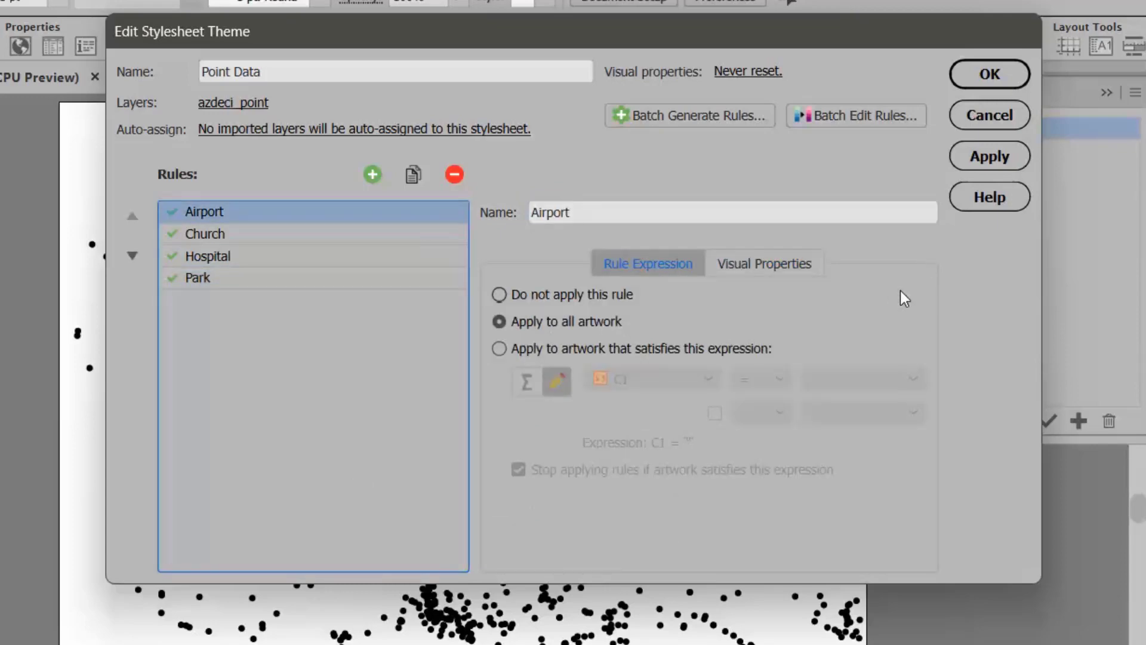
{"action": "left_click", "coordinate": [526, 349]}
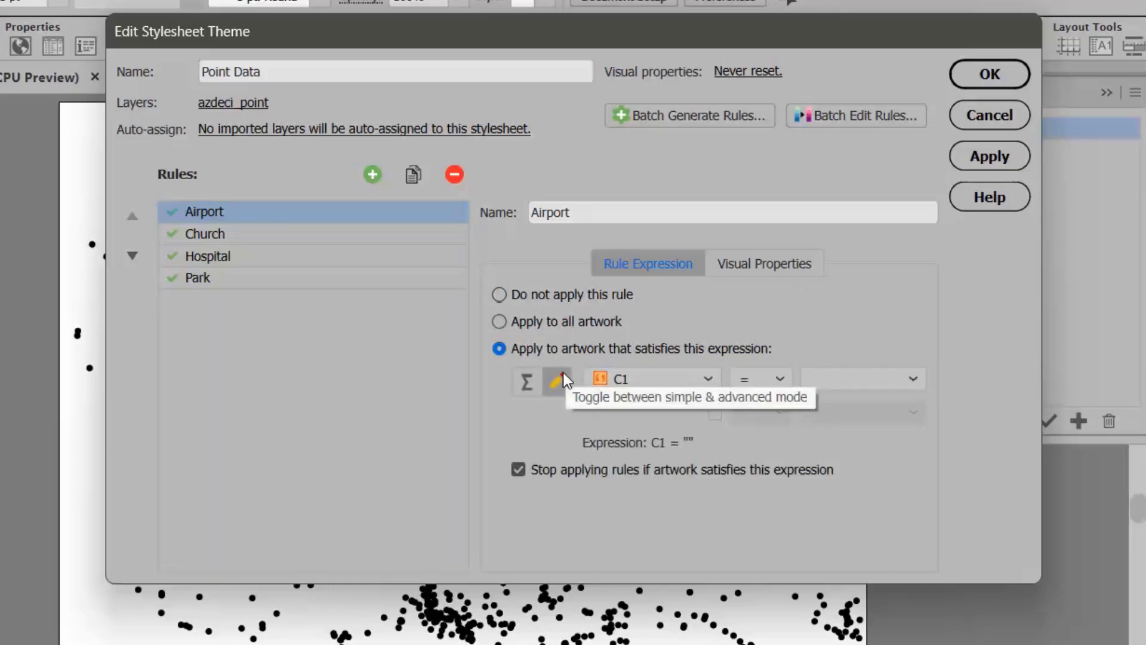
{"action": "left_click", "coordinate": [708, 376]}
{"action": "left_click", "coordinate": [648, 468]}
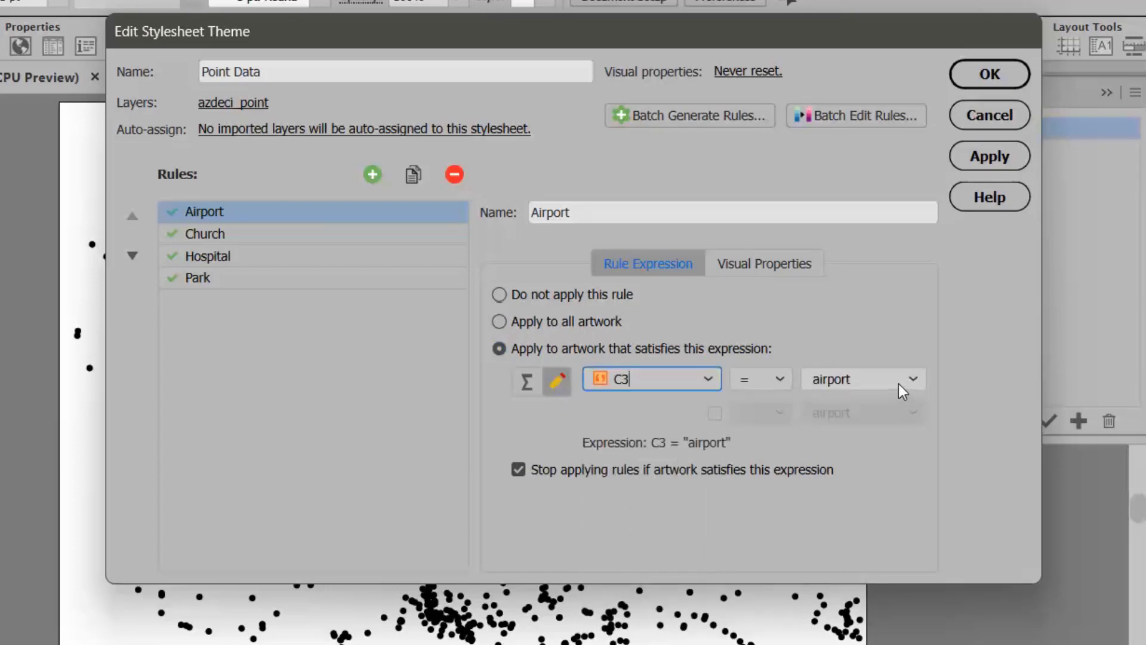
Step: Enable the symbol property for the Airport rule and assign the Airport 1 symbol
{"action": "left_click", "coordinate": [768, 264]}
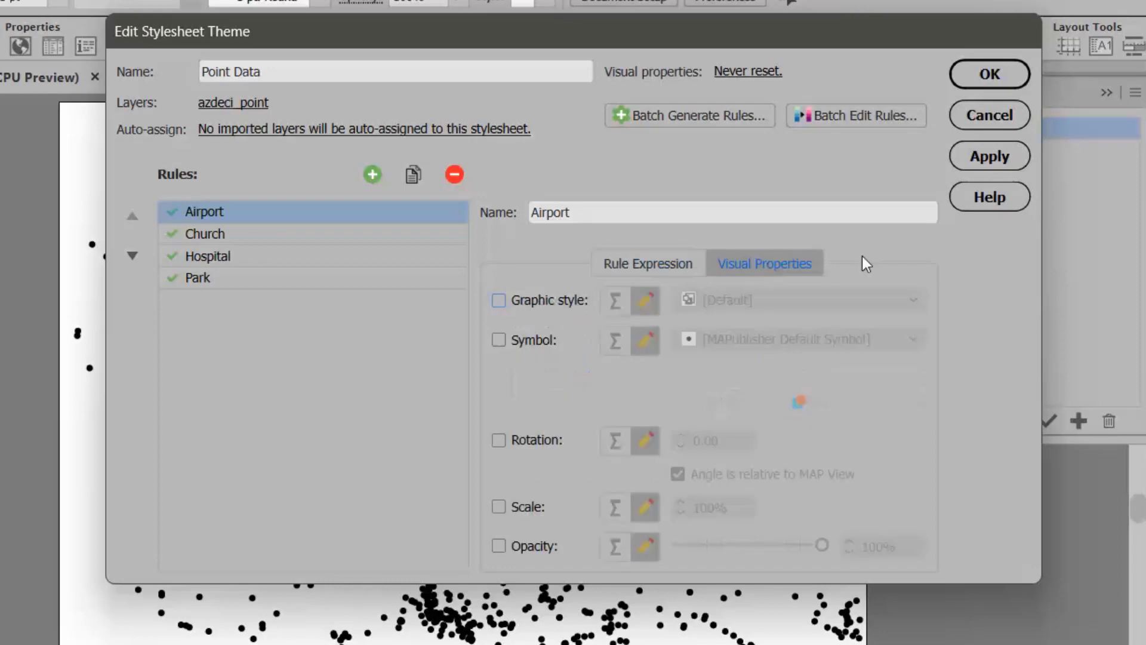
{"action": "left_click", "coordinate": [529, 338]}
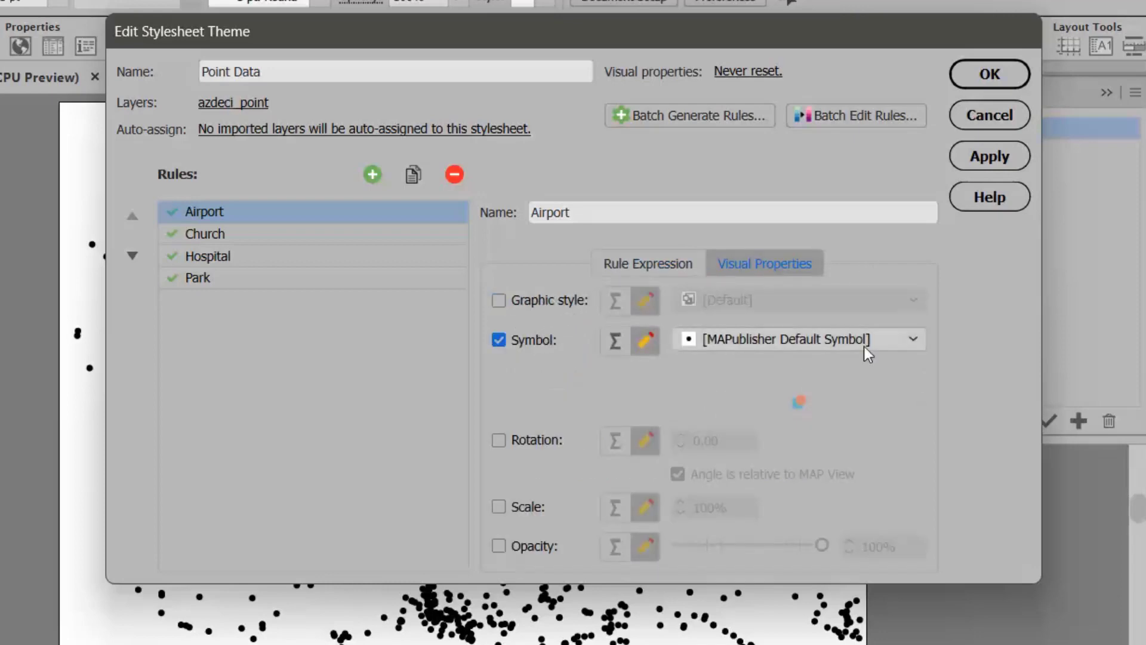
{"action": "left_click", "coordinate": [917, 341]}
{"action": "left_click_drag", "start_coordinate": [920, 371], "coordinate": [922, 490]}
{"action": "left_click", "coordinate": [760, 434]}
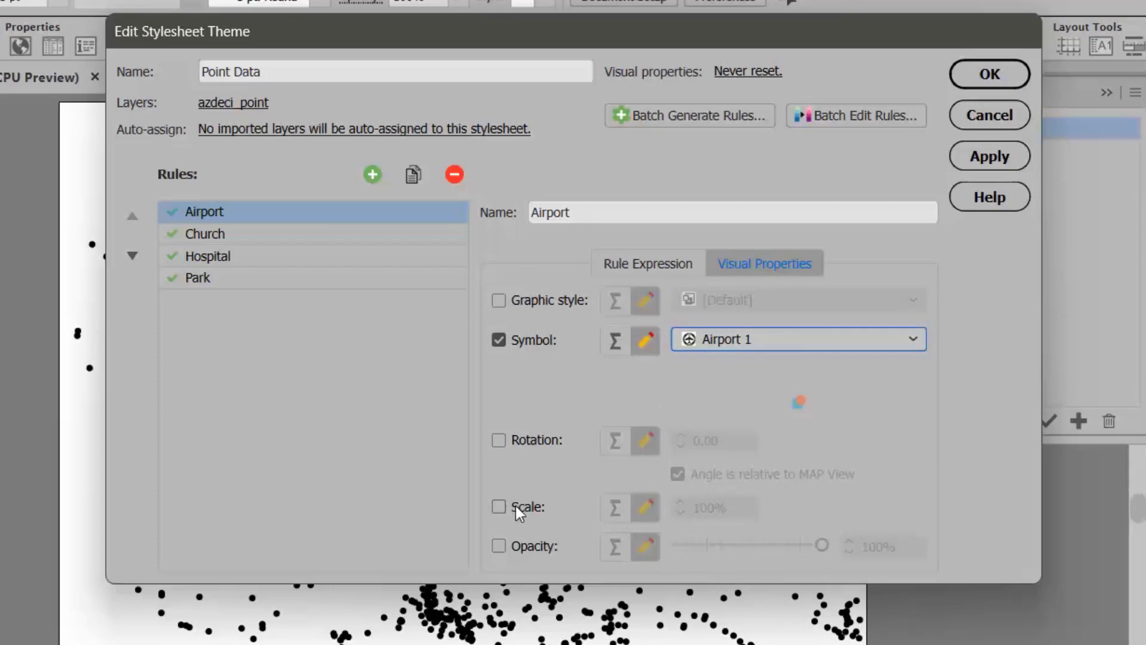
Step: Enable scaling for the Airport rule's symbol and set it to 70%
{"action": "left_click", "coordinate": [498, 507]}
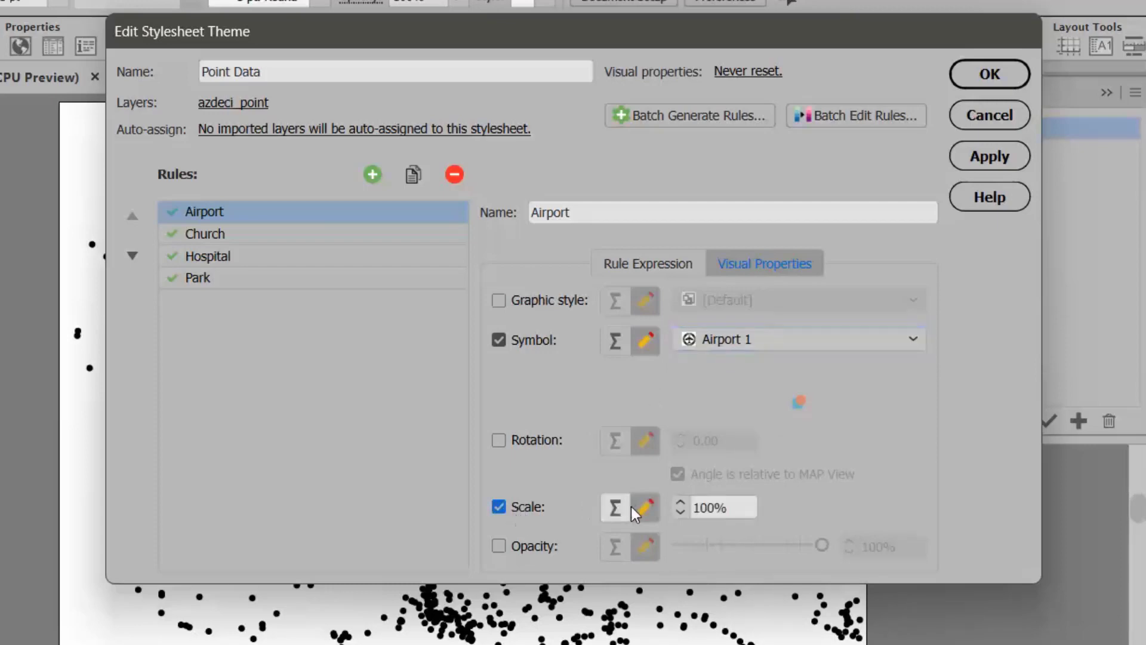
{"action": "left_click", "coordinate": [680, 512]}
{"action": "left_click", "coordinate": [681, 512]}
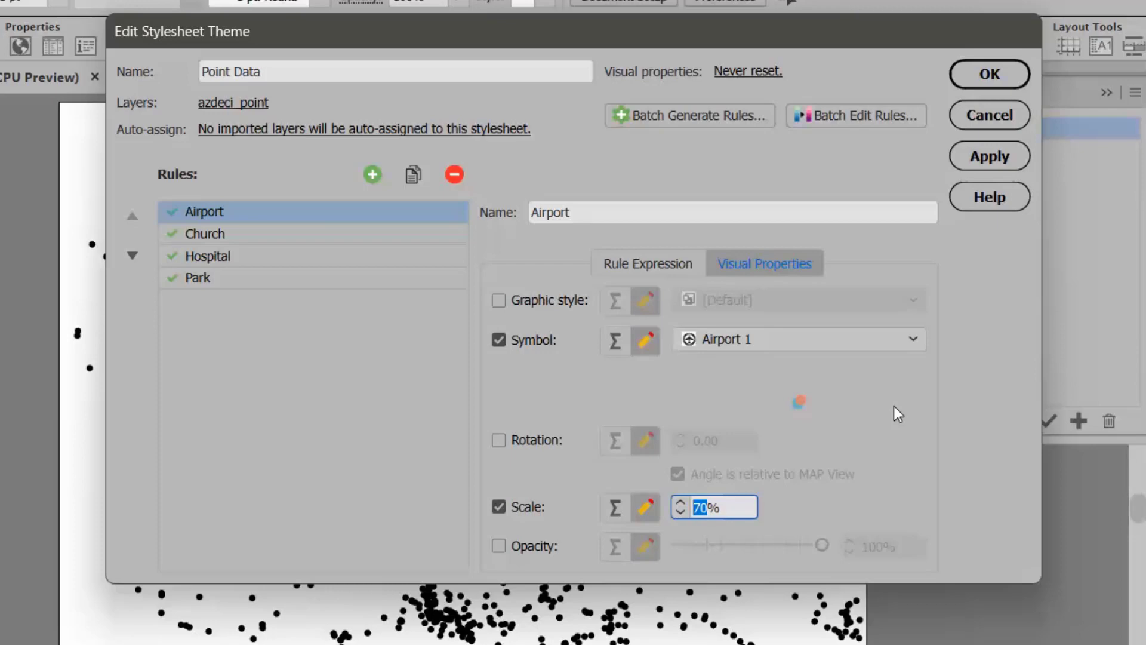
Step: Restrict the Church rule to artwork that satisfies an expression matching churches in the C3 attribute
{"action": "left_click", "coordinate": [247, 233]}
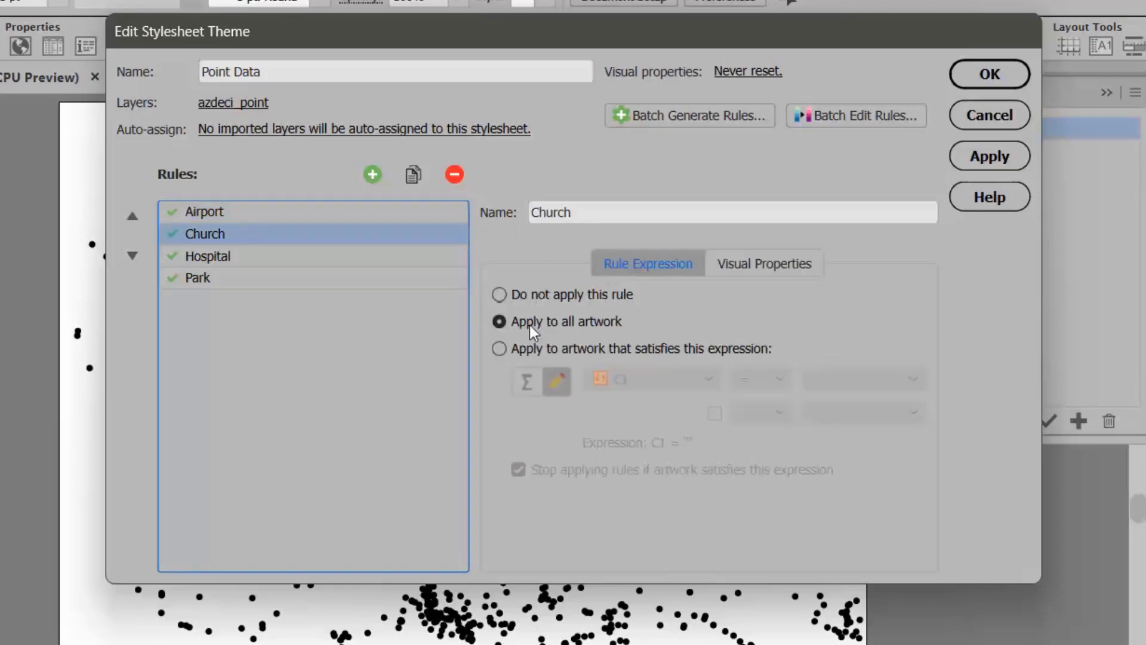
{"action": "left_click", "coordinate": [526, 349]}
{"action": "left_click", "coordinate": [648, 379]}
{"action": "left_click", "coordinate": [641, 469]}
{"action": "left_click", "coordinate": [863, 379]}
{"action": "left_click", "coordinate": [866, 642]}
Step: Enable the symbol property for the Church rule, assign it a church symbol and reduce the symbol's scale
{"action": "left_click", "coordinate": [745, 270]}
{"action": "left_click", "coordinate": [835, 340]}
{"action": "scroll", "coordinate": [878, 454], "scroll_direction": "down", "scroll_amount": 20}
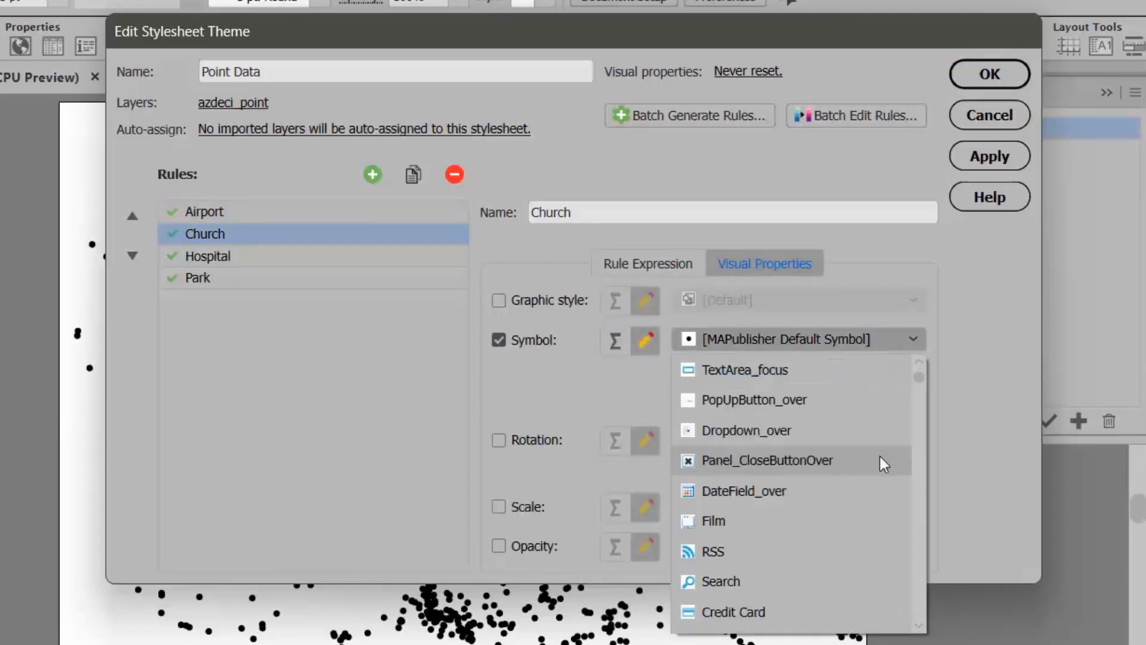
{"action": "scroll", "coordinate": [836, 461], "scroll_direction": "down", "scroll_amount": 10}
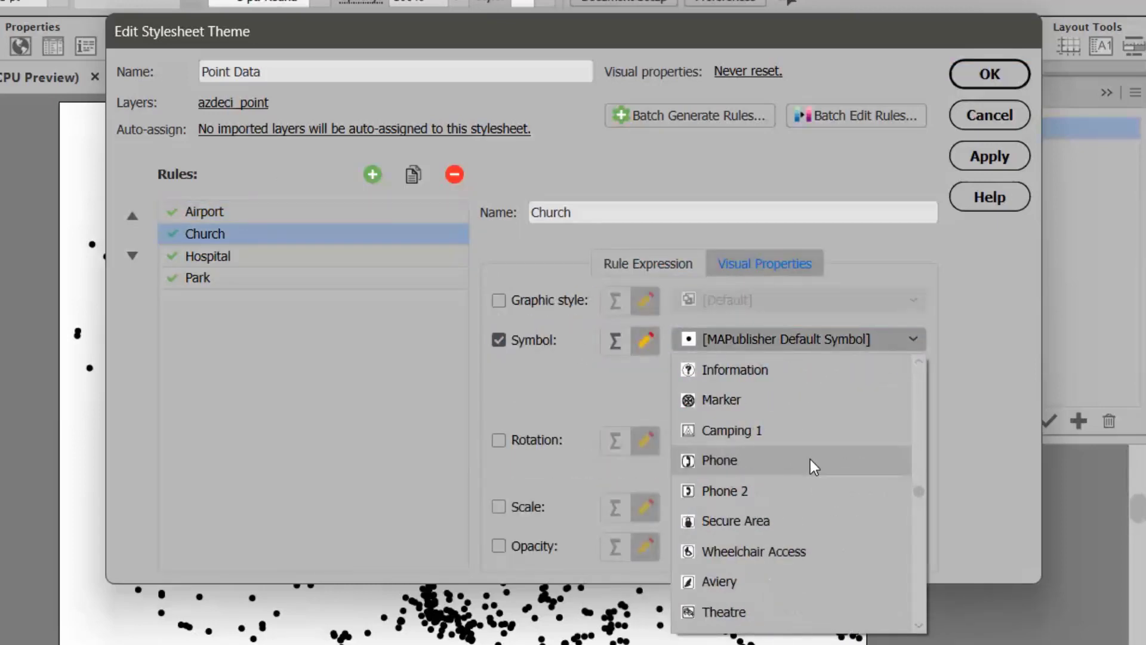
{"action": "left_click", "coordinate": [812, 463]}
{"action": "left_click", "coordinate": [681, 512]}
Step: Restrict the Hospital rule to artwork that satisfies an expression matching hospitals in the C3 attribute
{"action": "left_click", "coordinate": [239, 257]}
{"action": "left_click", "coordinate": [648, 264]}
{"action": "left_click", "coordinate": [644, 350]}
{"action": "left_click", "coordinate": [648, 379]}
{"action": "left_click", "coordinate": [641, 468]}
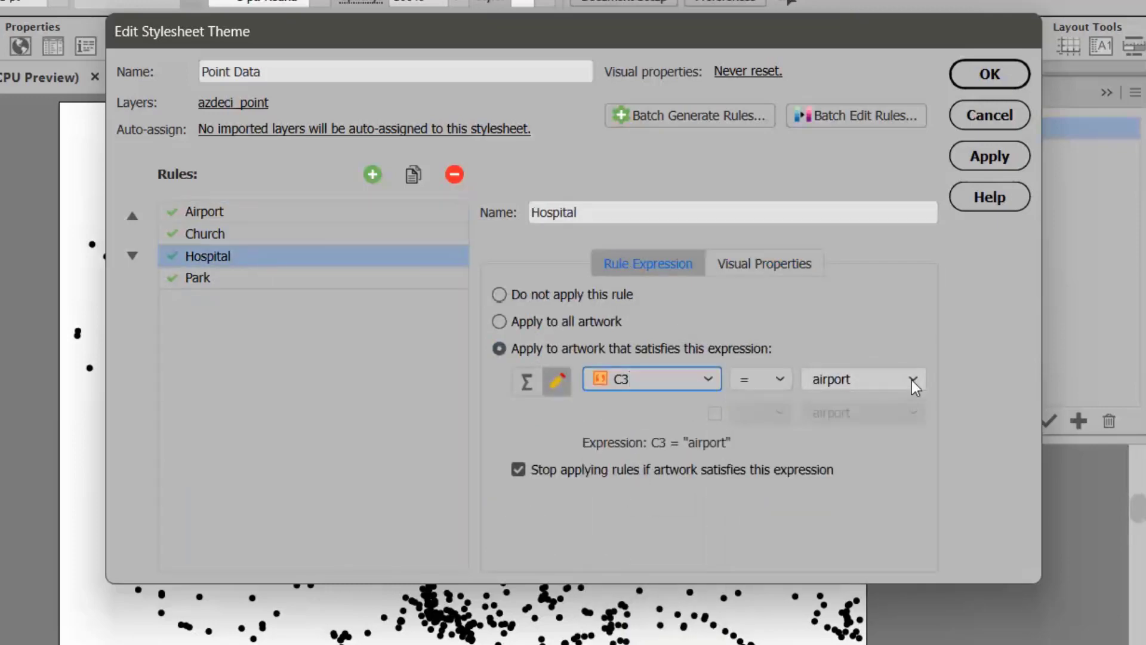
{"action": "left_click", "coordinate": [911, 380]}
{"action": "left_click", "coordinate": [866, 504]}
Step: Assign the Blue - Hospital symbol to the Hospital rule and enable its scaling at 70%
{"action": "left_click", "coordinate": [741, 264]}
{"action": "scroll", "coordinate": [838, 431], "scroll_direction": "down", "scroll_amount": 15}
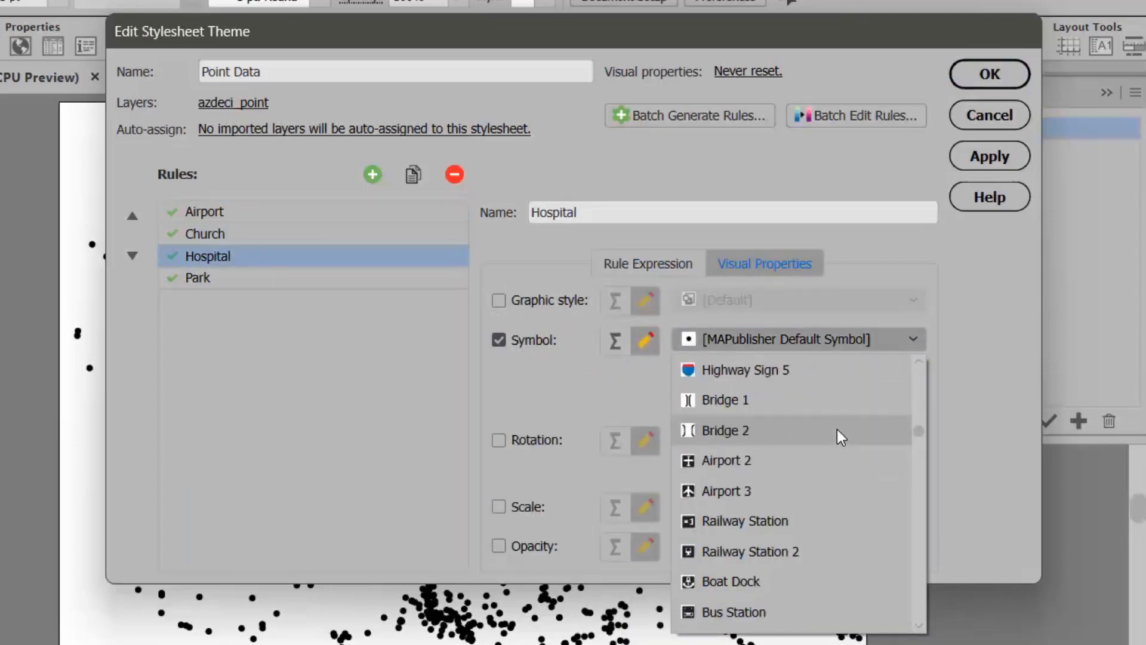
{"action": "left_click", "coordinate": [777, 516]}
{"action": "left_click", "coordinate": [498, 507]}
{"action": "left_click", "coordinate": [680, 513]}
{"action": "left_click", "coordinate": [680, 513]}
{"action": "left_click", "coordinate": [680, 513]}
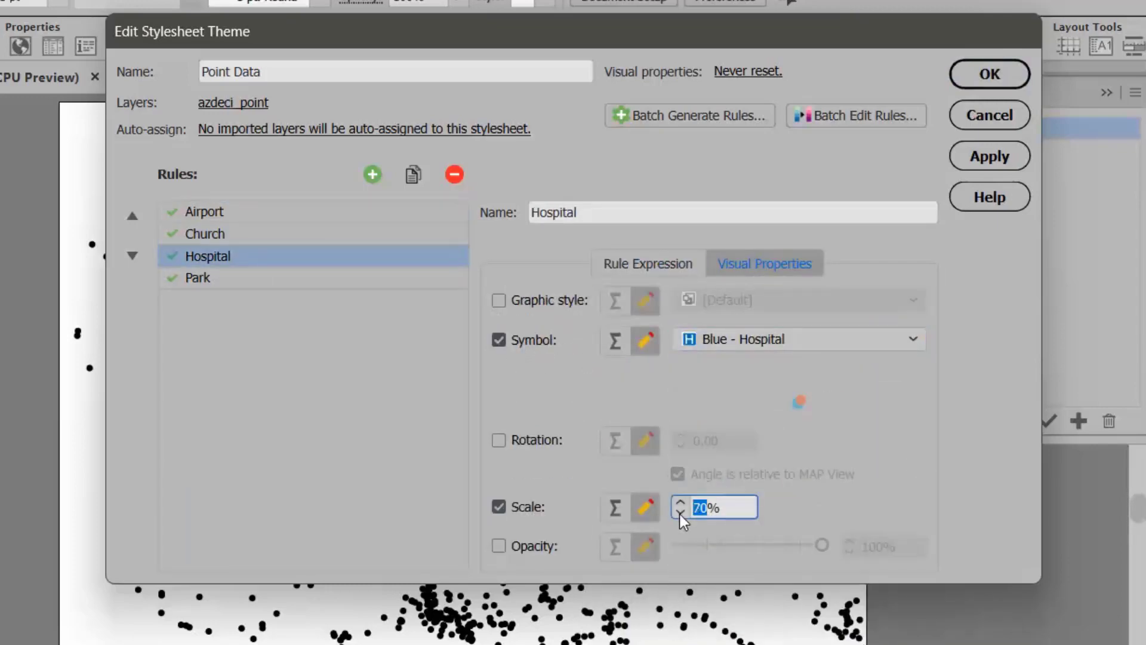
Step: Restrict the Park rule to artwork that satisfies an expression matching parks in the C3 attribute
{"action": "left_click", "coordinate": [247, 277]}
{"action": "left_click", "coordinate": [648, 264]}
{"action": "left_click", "coordinate": [652, 379]}
{"action": "left_click", "coordinate": [666, 464]}
{"action": "left_click", "coordinate": [863, 378]}
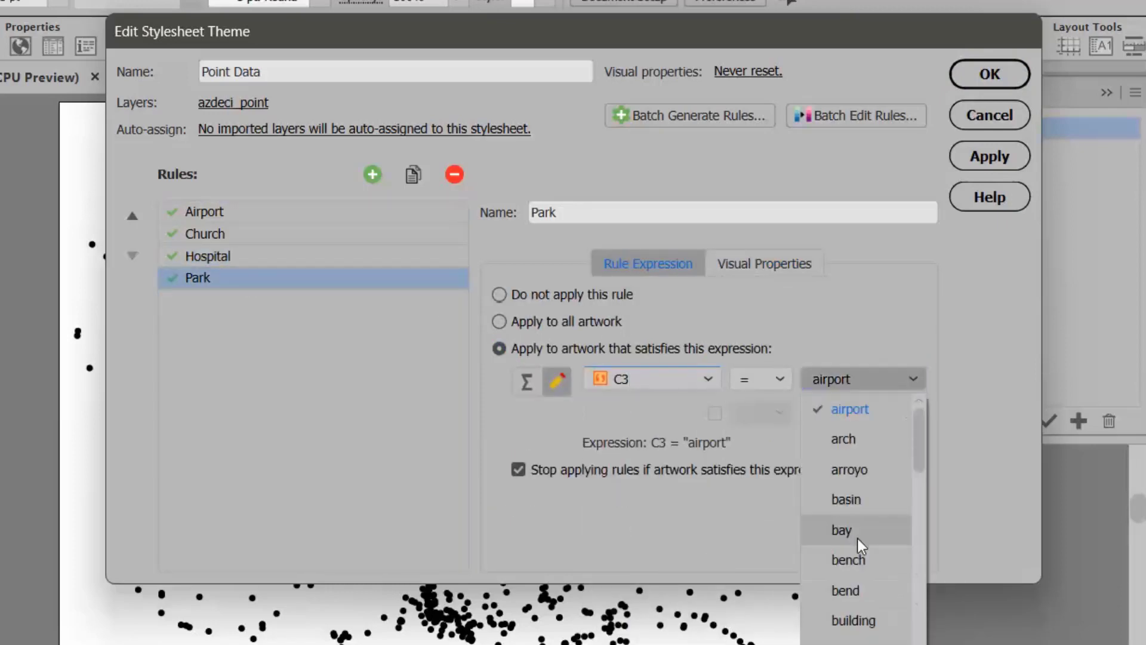
{"action": "scroll", "coordinate": [858, 539], "scroll_direction": "down", "scroll_amount": 5}
{"action": "left_click", "coordinate": [858, 539]}
Step: Assign the Green - Camping symbol to the Park rule and enable its scaling at 70%
{"action": "left_click", "coordinate": [741, 263]}
{"action": "left_click", "coordinate": [798, 339]}
{"action": "scroll", "coordinate": [806, 412], "scroll_direction": "down", "scroll_amount": 10}
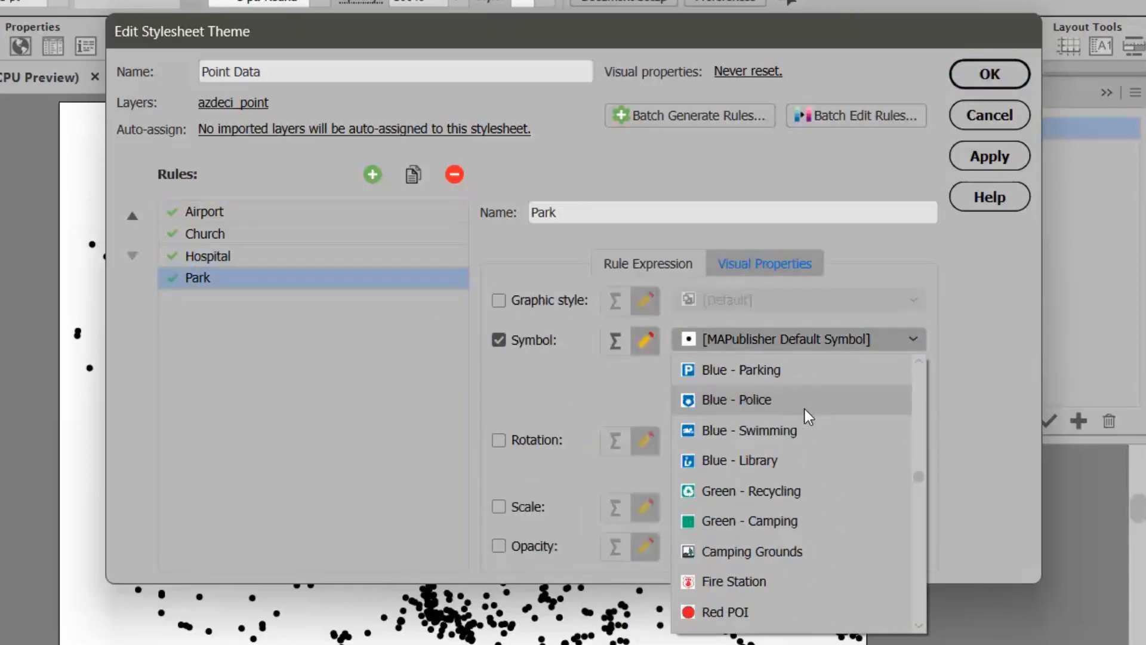
{"action": "left_click", "coordinate": [800, 464]}
{"action": "left_click", "coordinate": [499, 507]}
{"action": "left_click", "coordinate": [679, 513]}
{"action": "left_click", "coordinate": [680, 512]}
{"action": "left_click", "coordinate": [680, 512]}
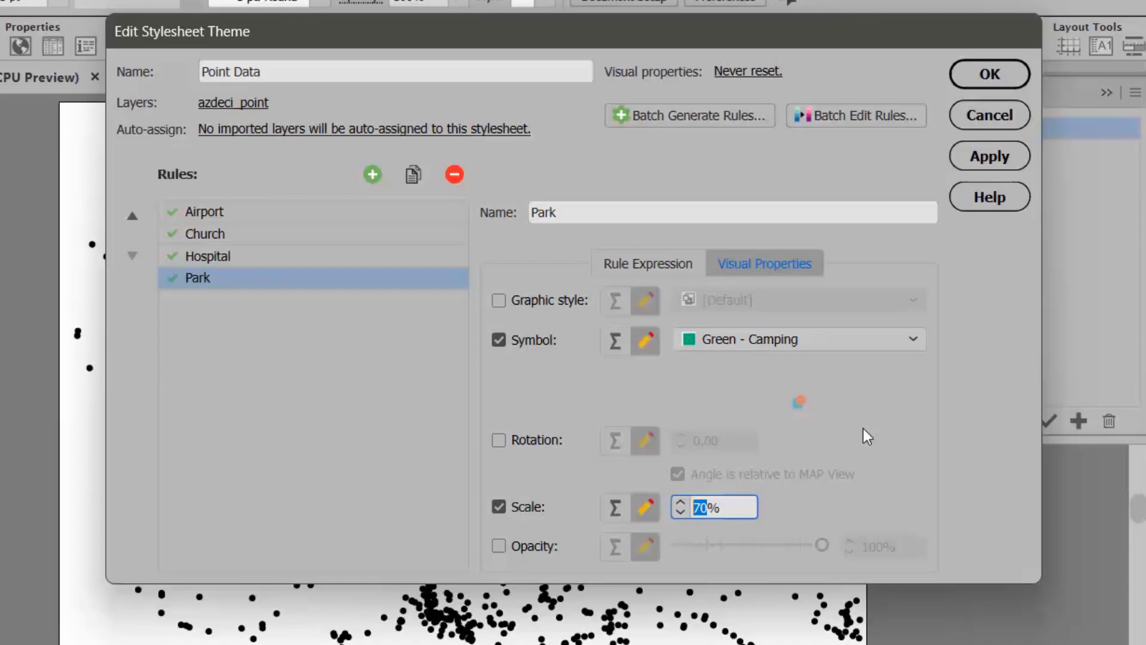
Step: Apply the Point Data stylesheet theme to the map and inspect the symbols in the dense central point cluster
{"action": "left_click", "coordinate": [983, 157]}
{"action": "left_click", "coordinate": [987, 75]}
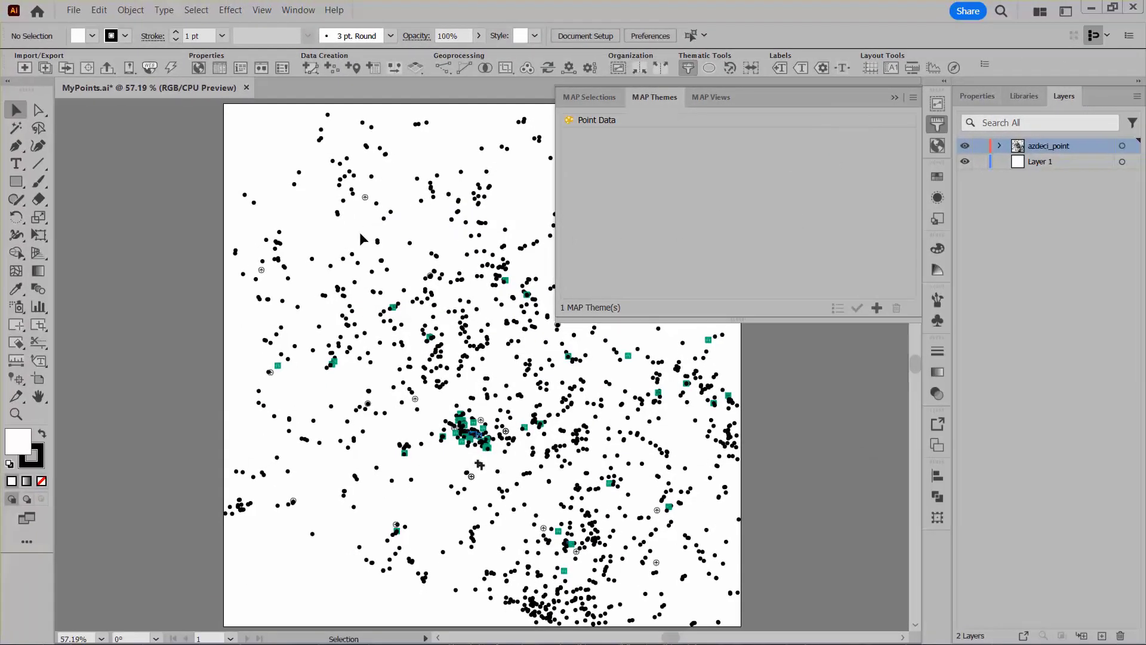
{"action": "left_click", "coordinate": [16, 414]}
{"action": "left_click_drag", "start_coordinate": [426, 394], "coordinate": [517, 462]}
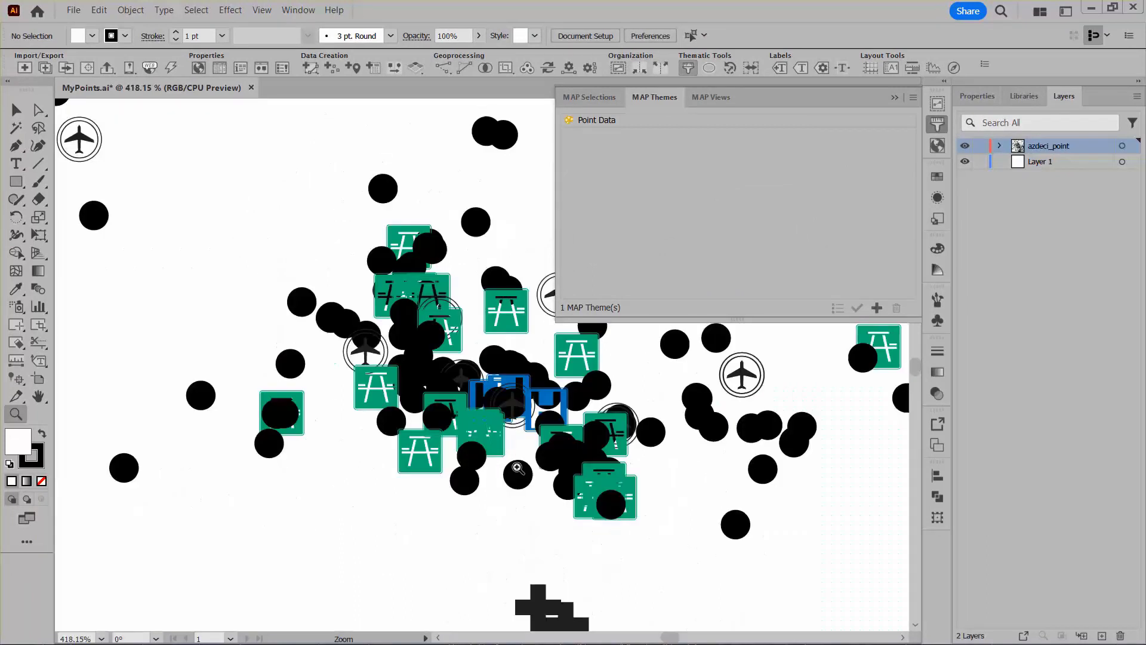
{"action": "left_click", "coordinate": [895, 96]}
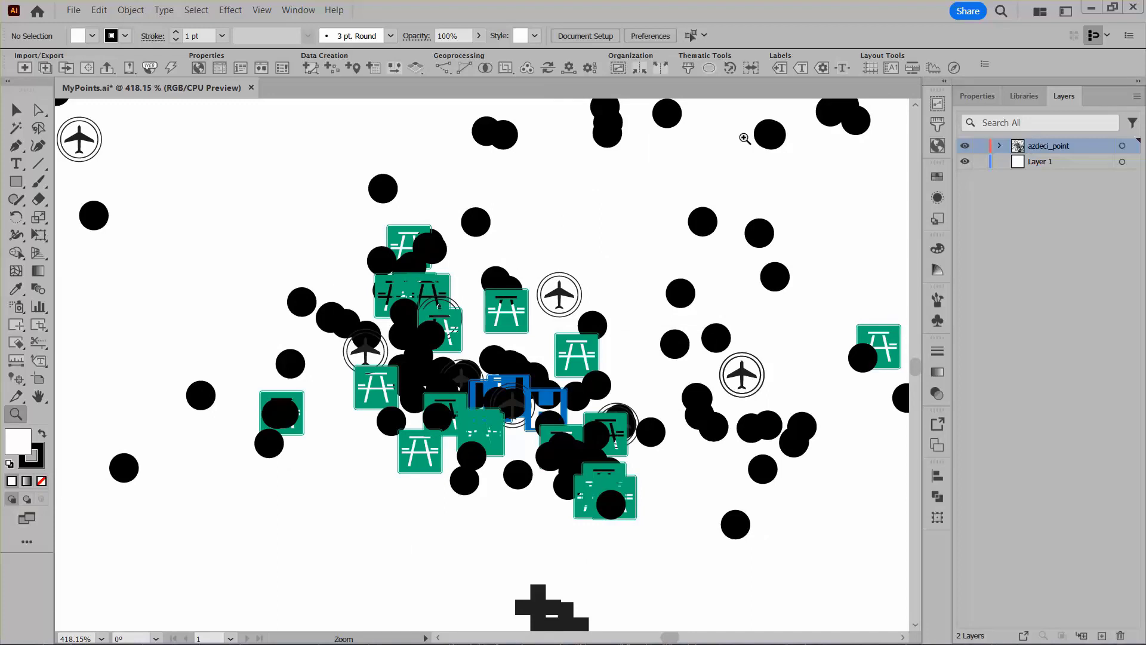